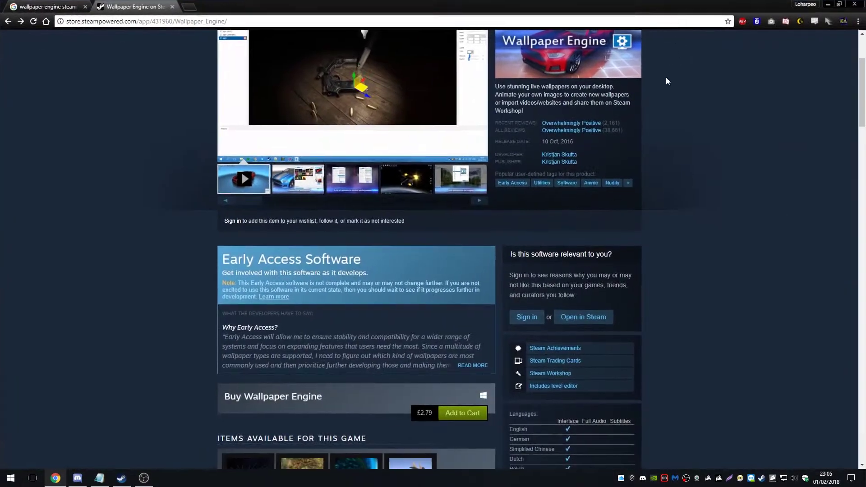
pyautogui.scroll(3, 666, 78)
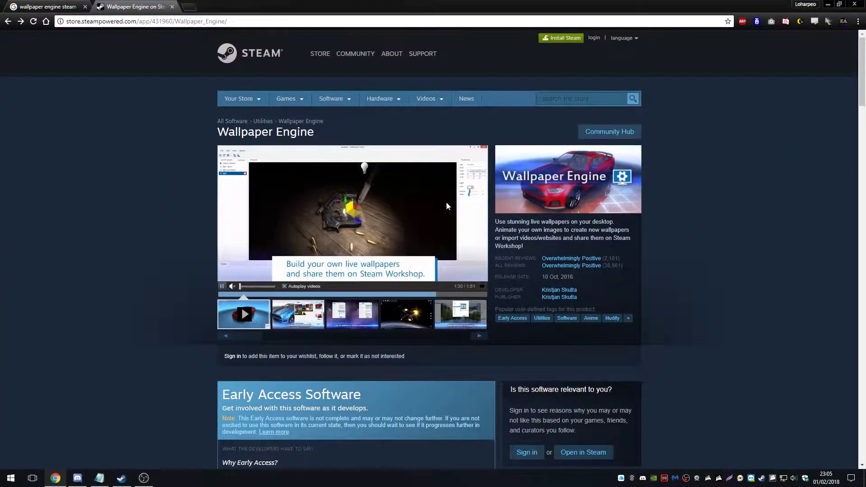
pyautogui.scroll(-4, 415, 377)
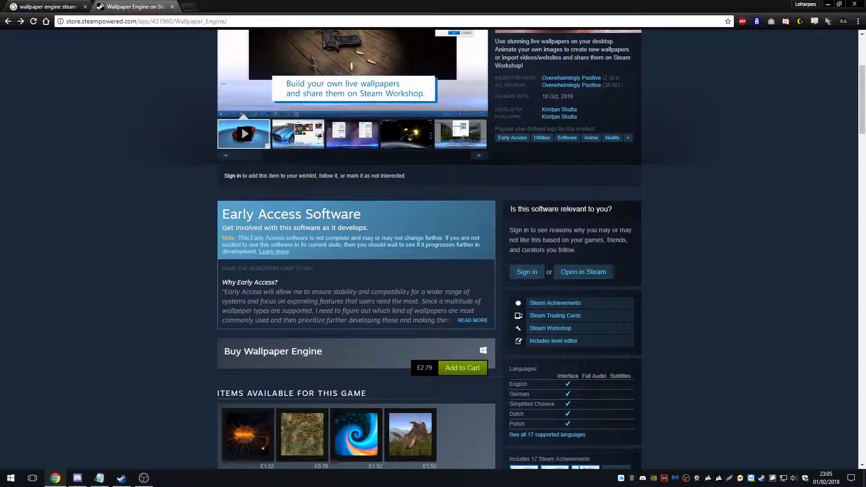
pyautogui.scroll(4, 316, 257)
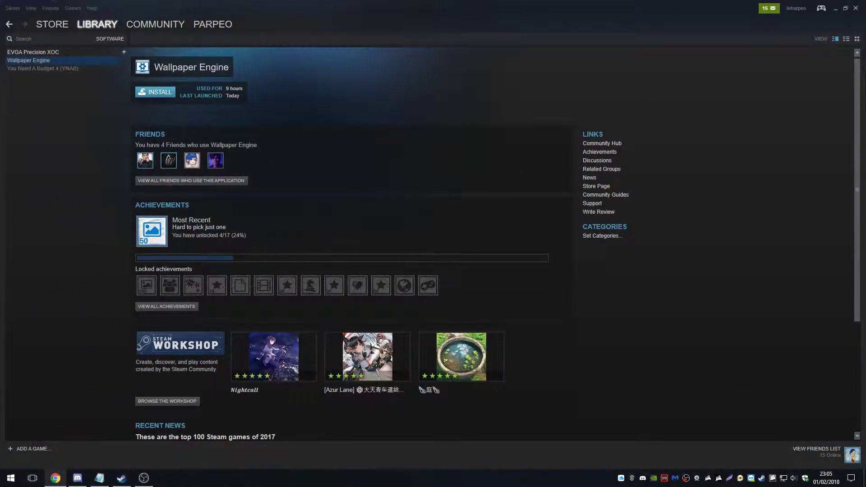
# Install Wallpaper Engine from the Steam library with default options and launch it once downloaded.
pyautogui.click(61, 63)
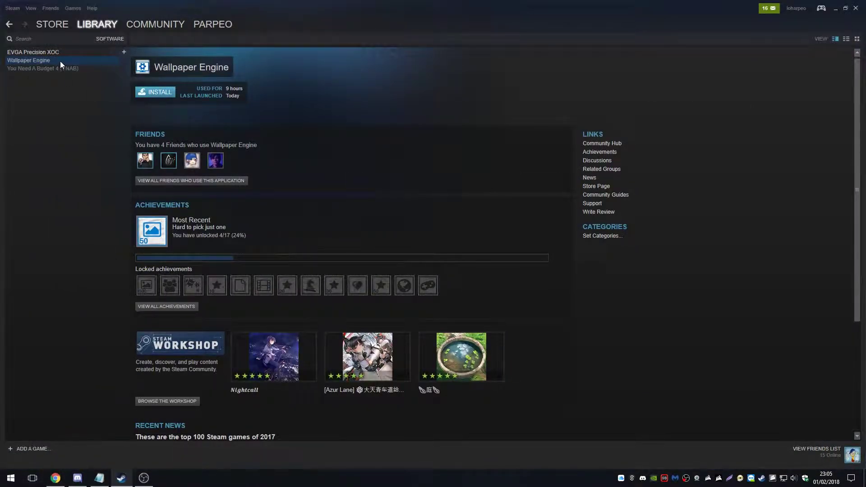
pyautogui.doubleClick(61, 61)
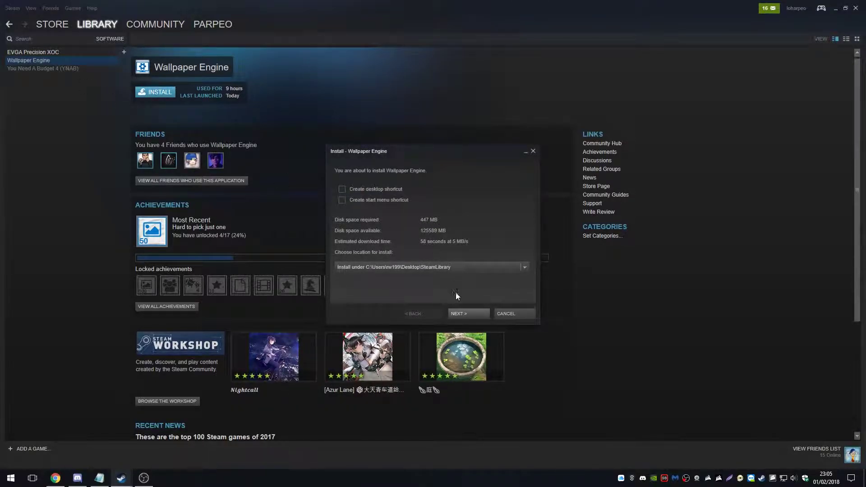
pyautogui.click(471, 313)
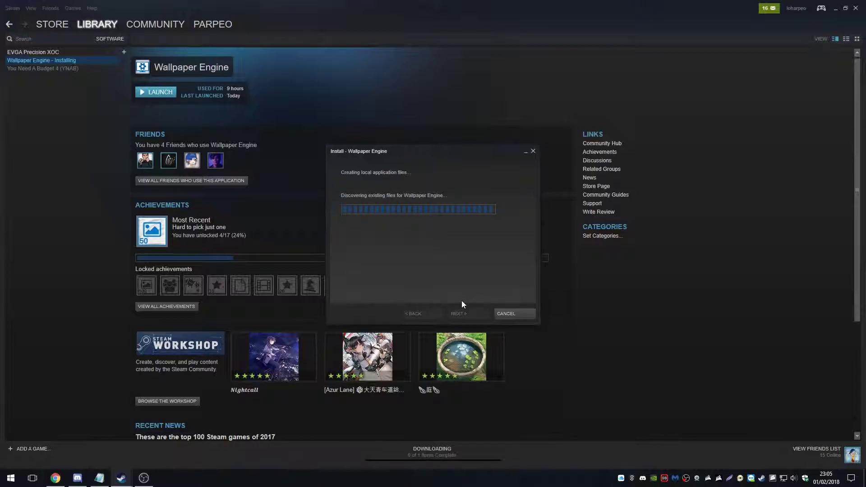
pyautogui.click(446, 458)
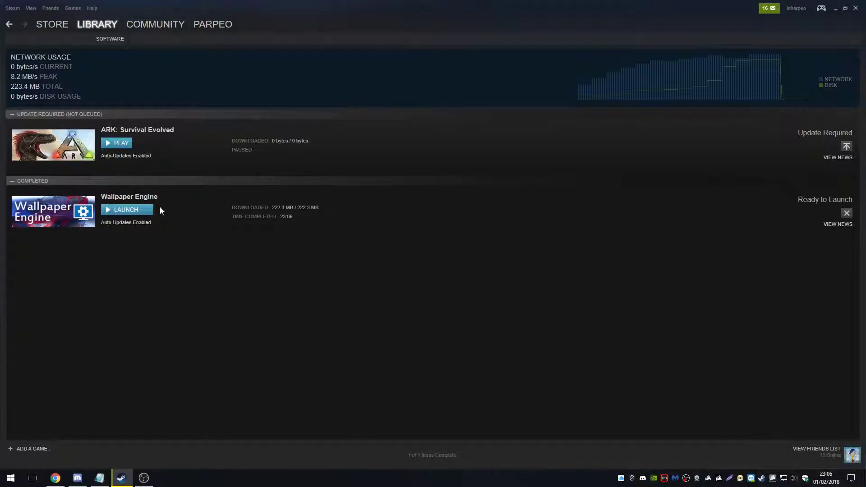
pyautogui.click(136, 210)
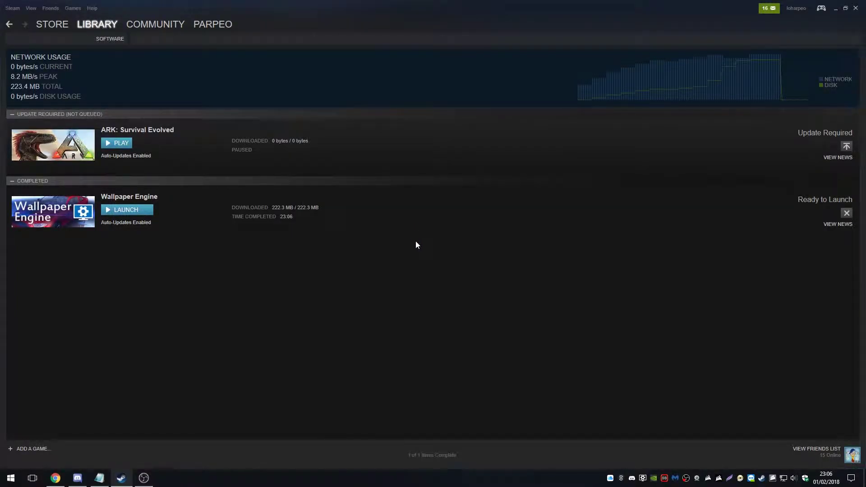
# Minimise Steam and choose Change Wallpaper from the Wallpaper Engine tray icon menu.
pyautogui.click(835, 9)
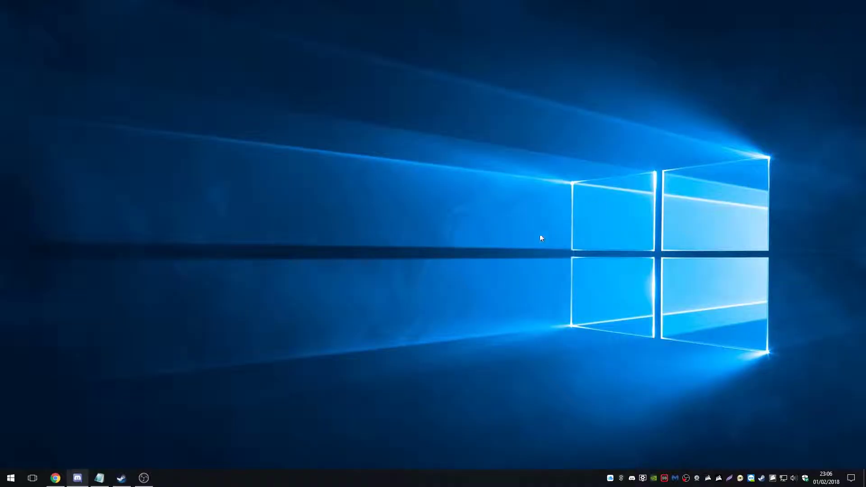
pyautogui.click(463, 275)
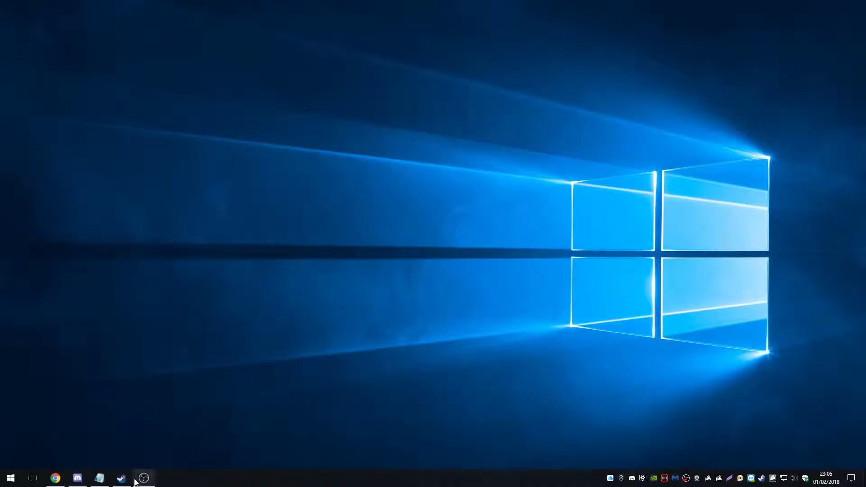
pyautogui.moveTo(144, 477)
pyautogui.rightClick(642, 481)
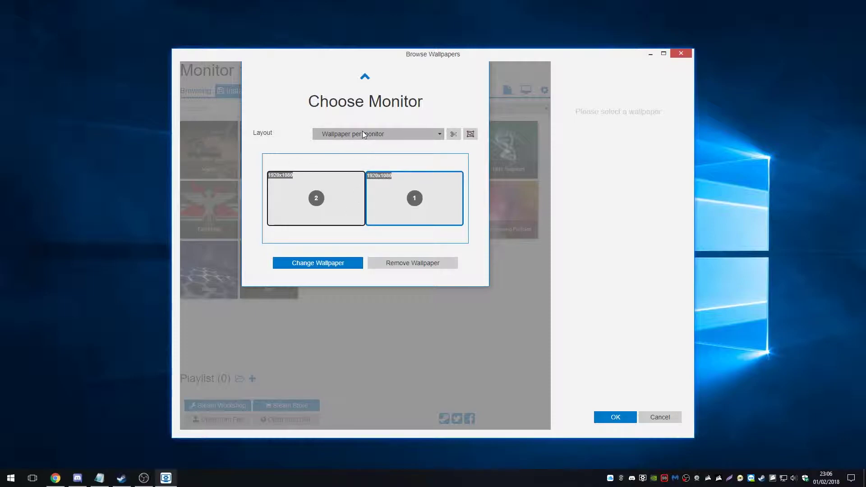
# Keep the Wallpaper per monitor layout and pick Monitor 1 to list its fourteen installed wallpapers.
pyautogui.click(362, 133)
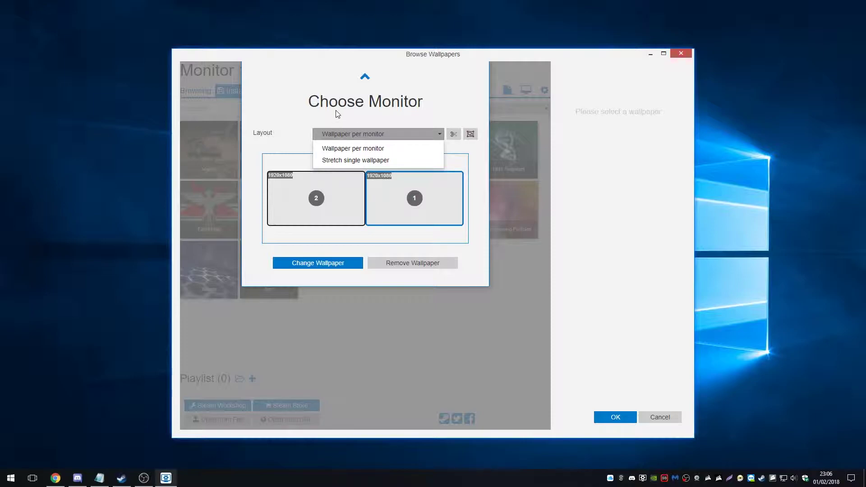
pyautogui.click(380, 148)
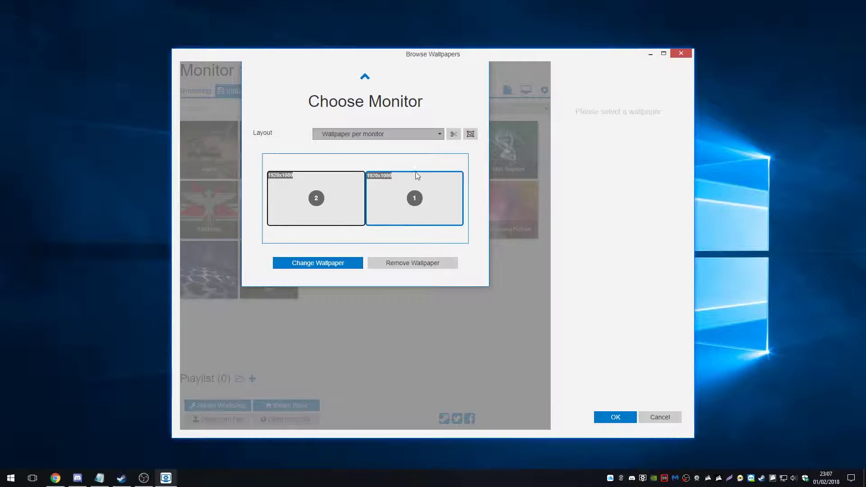
pyautogui.click(326, 269)
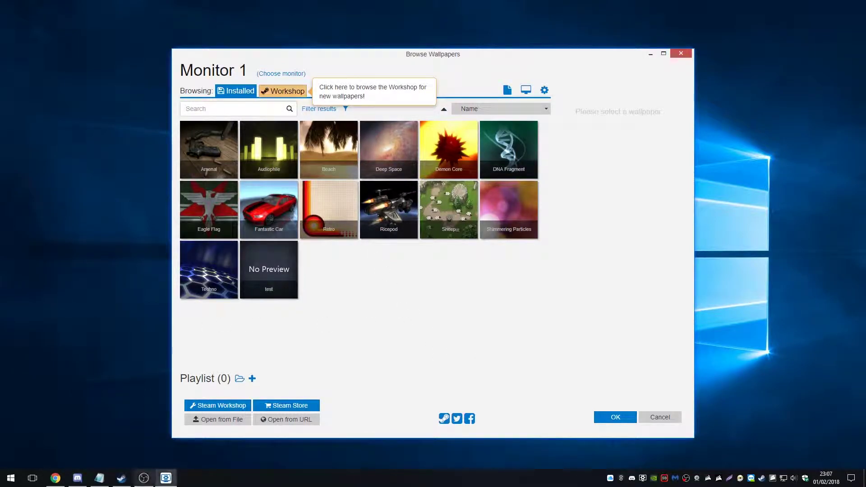
# In the General settings, switch Wallpaper Engine's UI skin to Dark.
pyautogui.click(545, 89)
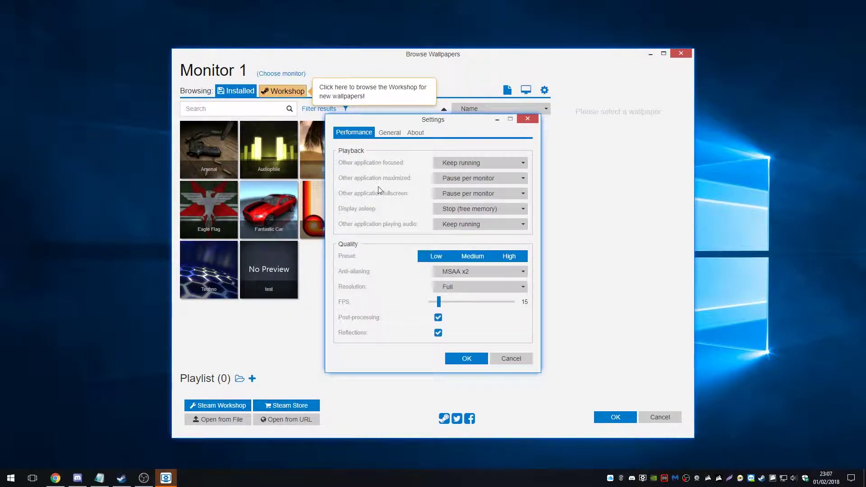
pyautogui.click(390, 132)
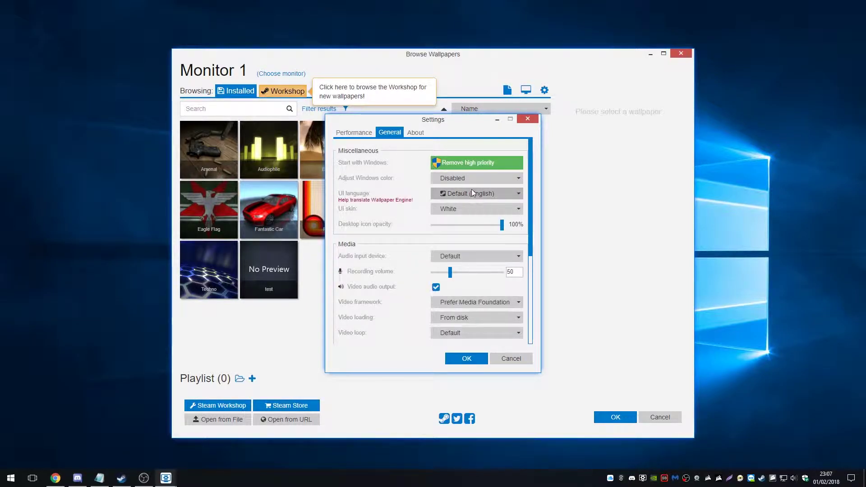
pyautogui.click(465, 210)
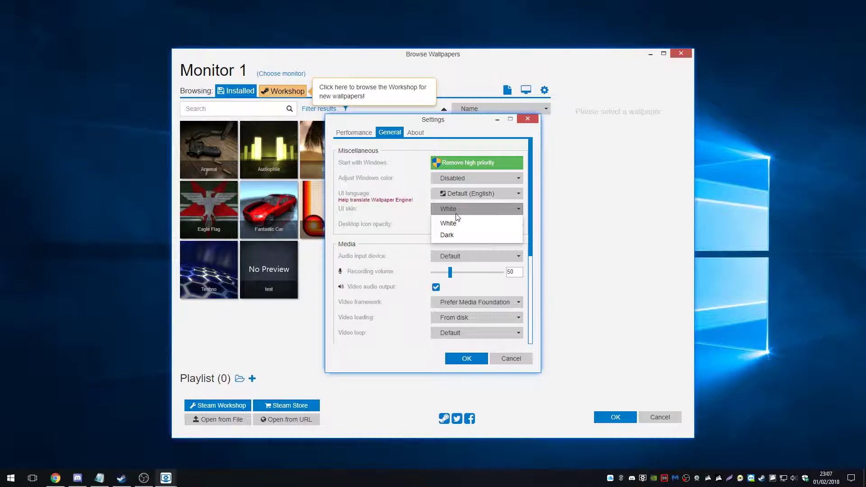
pyautogui.click(465, 235)
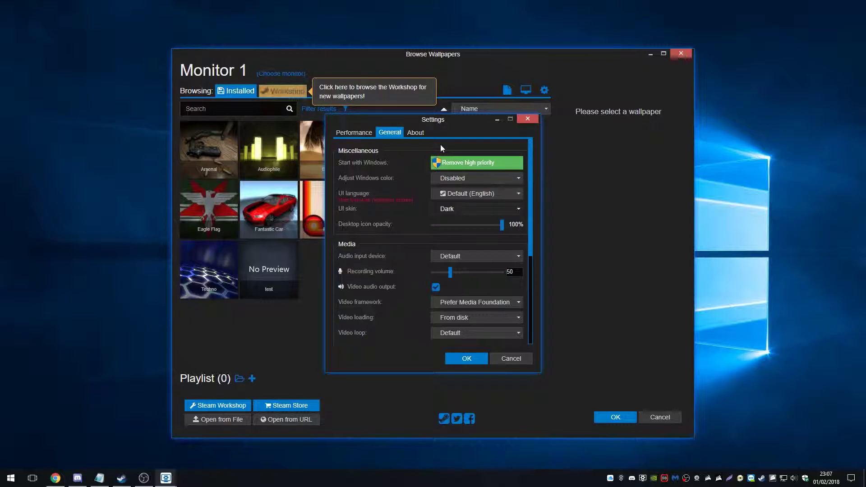
# Set Adjust Windows color to Everything and turn off video audio output.
pyautogui.click(458, 179)
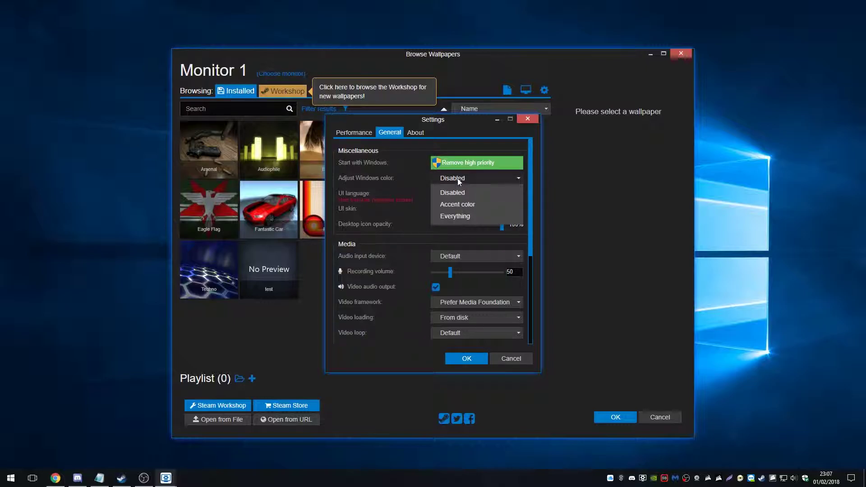
pyautogui.click(459, 217)
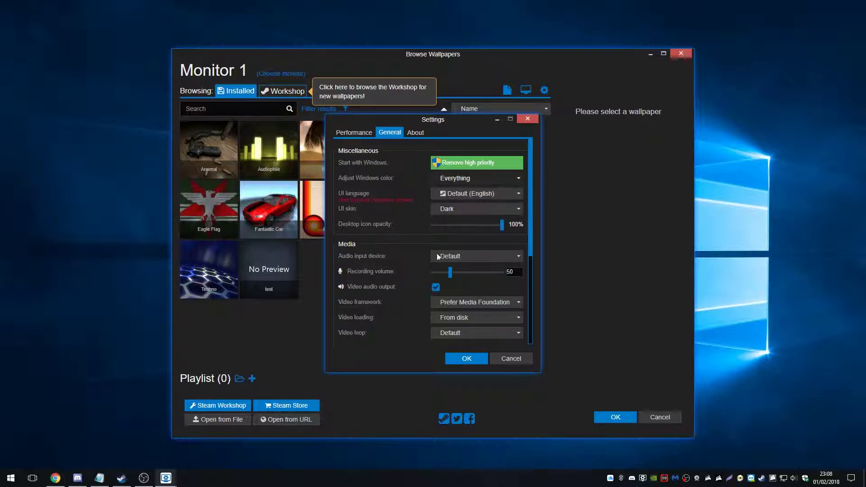
pyautogui.moveTo(531, 229); pyautogui.dragTo(536, 280)
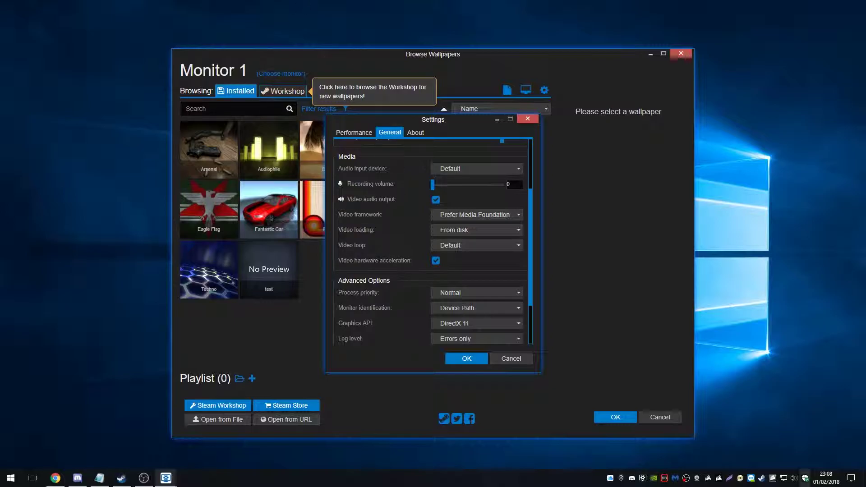
pyautogui.click(436, 198)
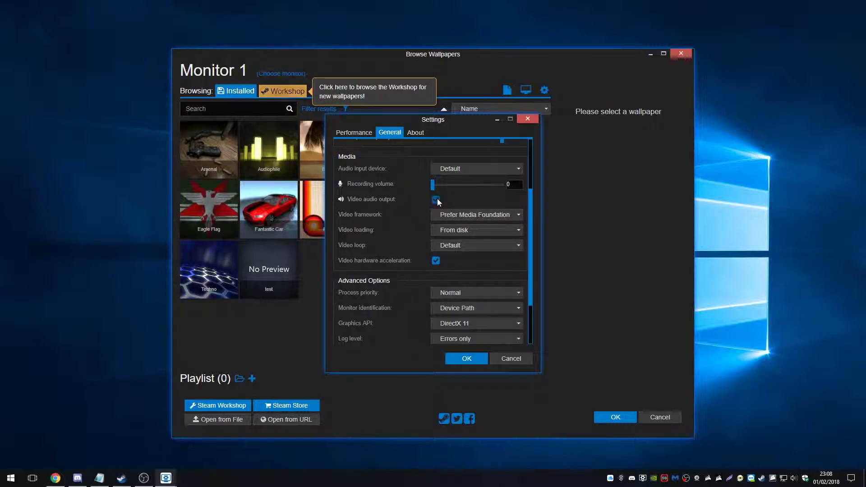
# Keep process priority at Normal and monitor identification on Device Path.
pyautogui.scroll(-1, 529, 246)
pyautogui.scroll(-3, 528, 246)
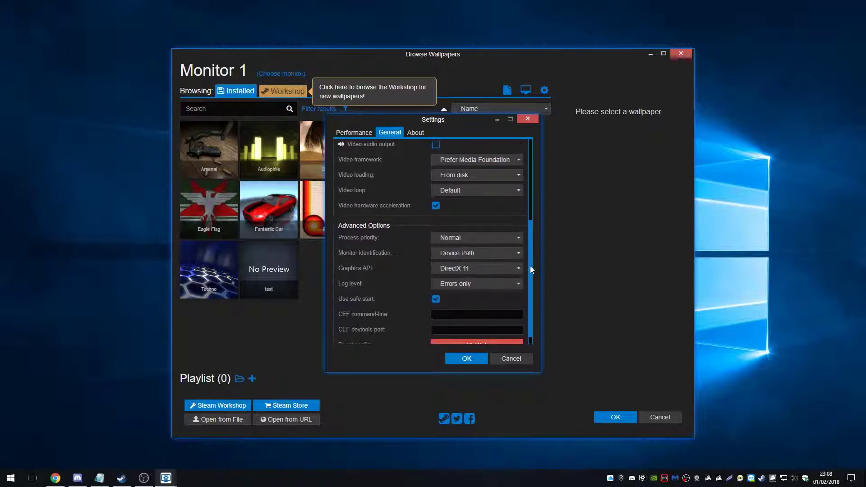
pyautogui.click(456, 226)
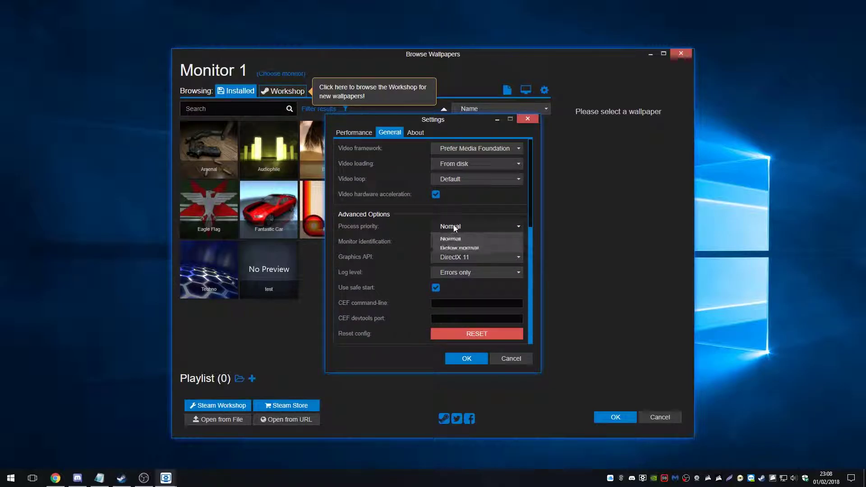
pyautogui.click(457, 243)
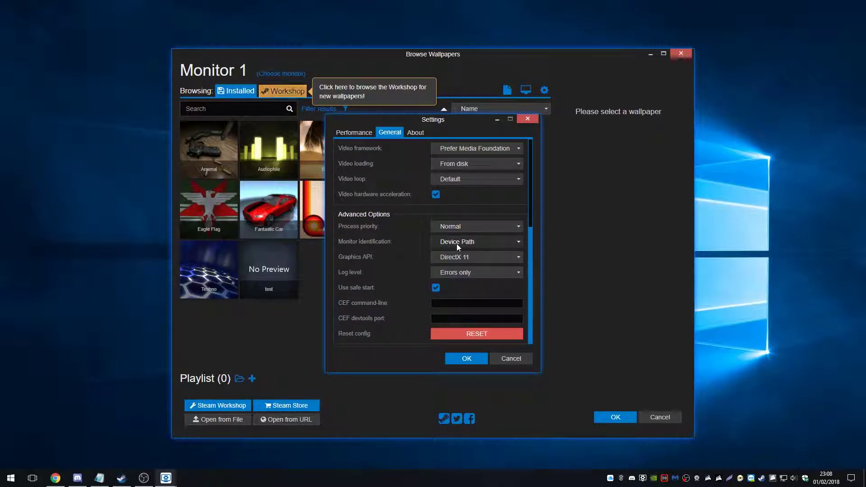
pyautogui.click(456, 244)
pyautogui.click(440, 250)
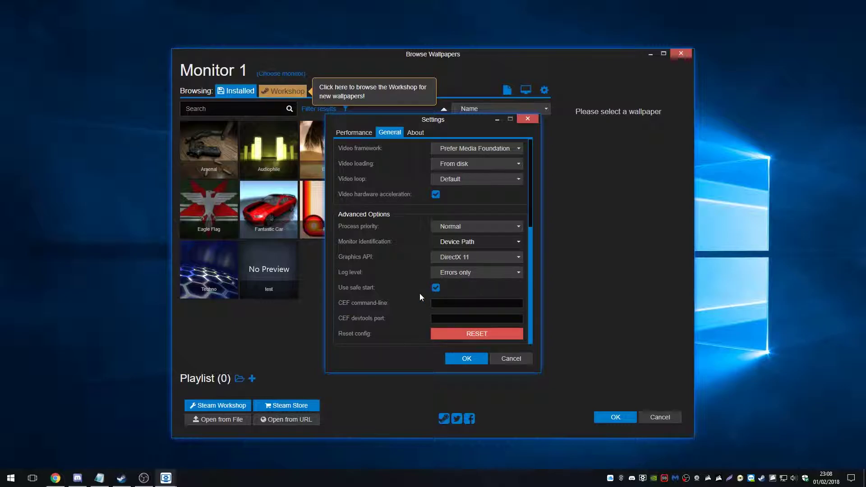
# Leave video loop on Default and the video framework unchanged, then go to Performance settings.
pyautogui.scroll(8, 438, 192)
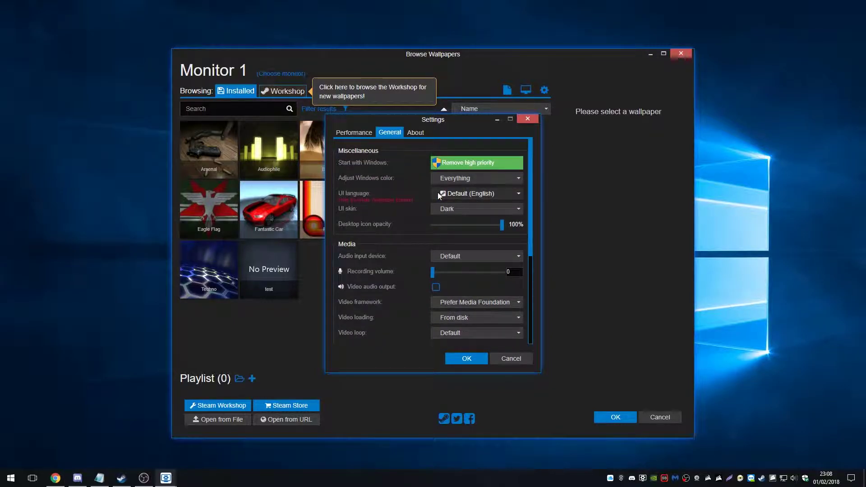
pyautogui.scroll(-6, 421, 242)
pyautogui.scroll(6, 421, 242)
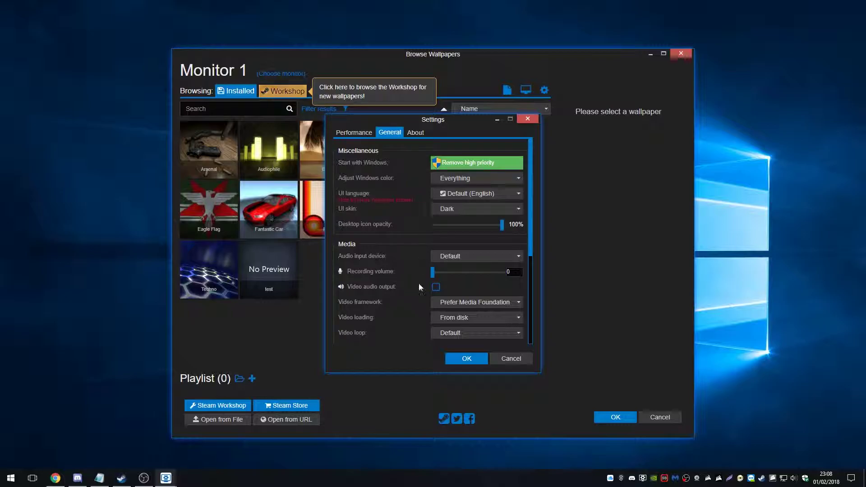
pyautogui.scroll(-3, 419, 282)
pyautogui.scroll(3, 421, 287)
pyautogui.scroll(-3, 423, 269)
pyautogui.scroll(3, 426, 247)
pyautogui.scroll(-2, 386, 207)
pyautogui.click(470, 242)
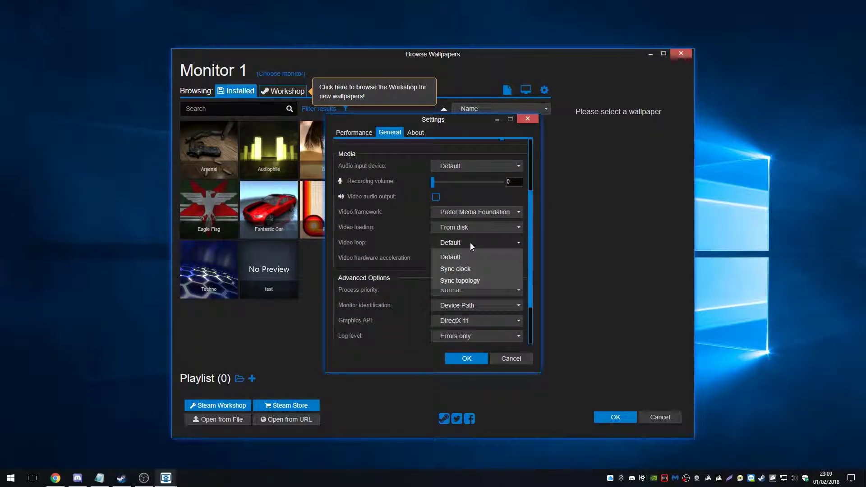
pyautogui.click(470, 242)
pyautogui.click(465, 214)
pyautogui.click(465, 215)
pyautogui.click(354, 133)
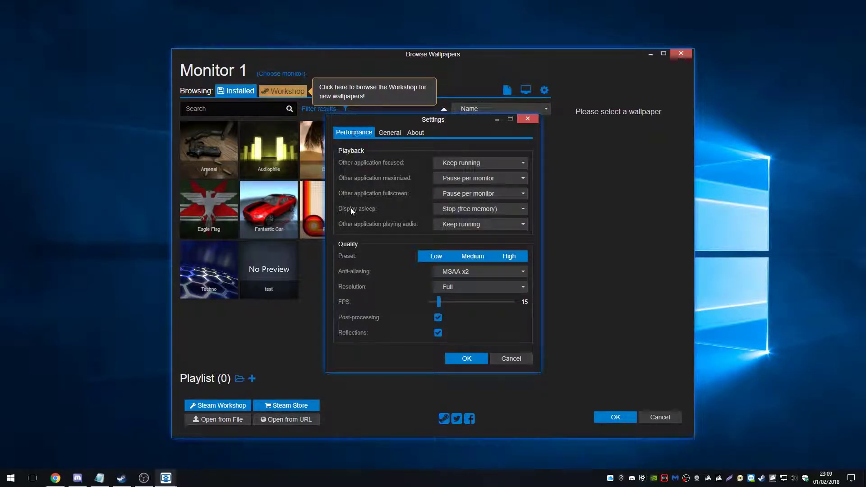
# Apply the High quality preset, raise the FPS limit, and leave Other application focused on Keep running.
pyautogui.click(496, 257)
pyautogui.moveTo(456, 302); pyautogui.dragTo(525, 304)
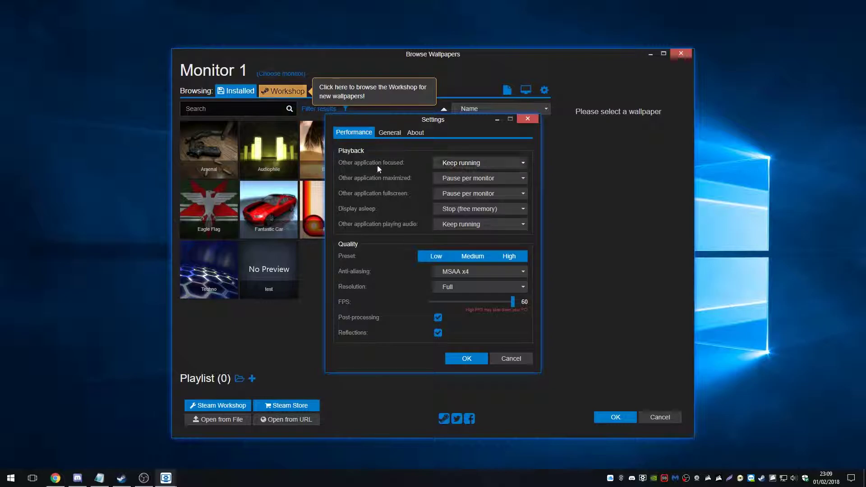
pyautogui.click(448, 165)
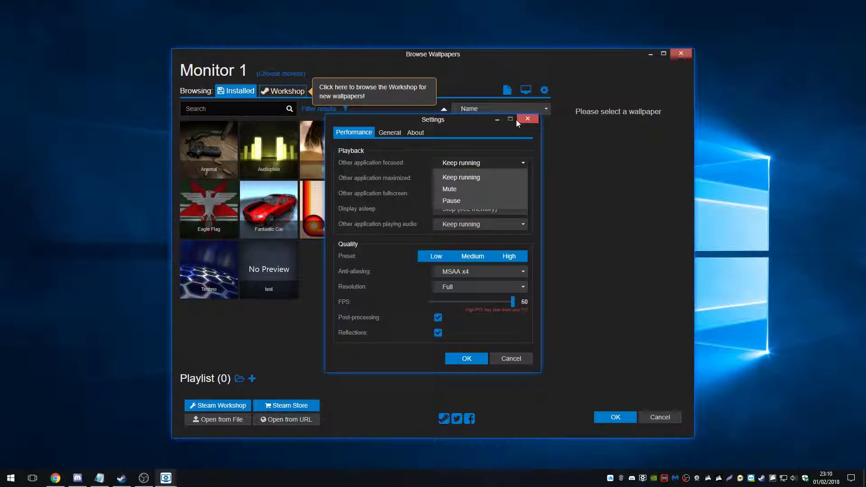
pyautogui.click(477, 176)
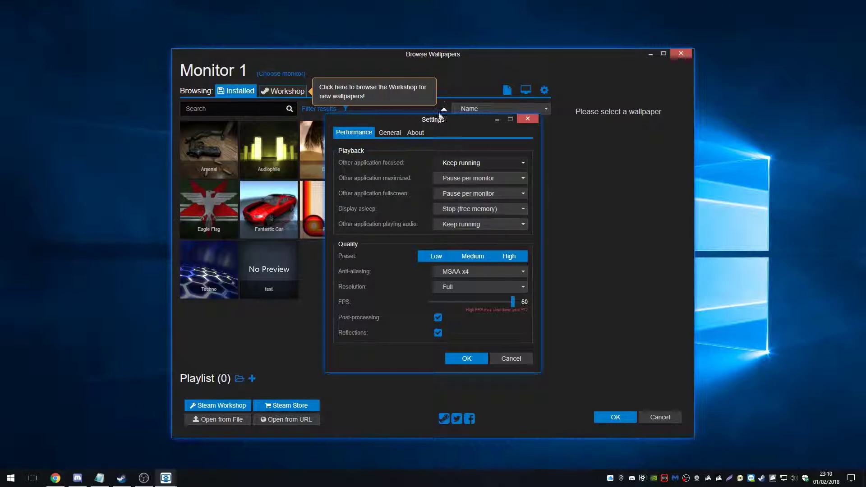
# Move the Settings window aside, set Other application focused to Pause, and confirm with OK.
pyautogui.moveTo(440, 116); pyautogui.dragTo(485, 84)
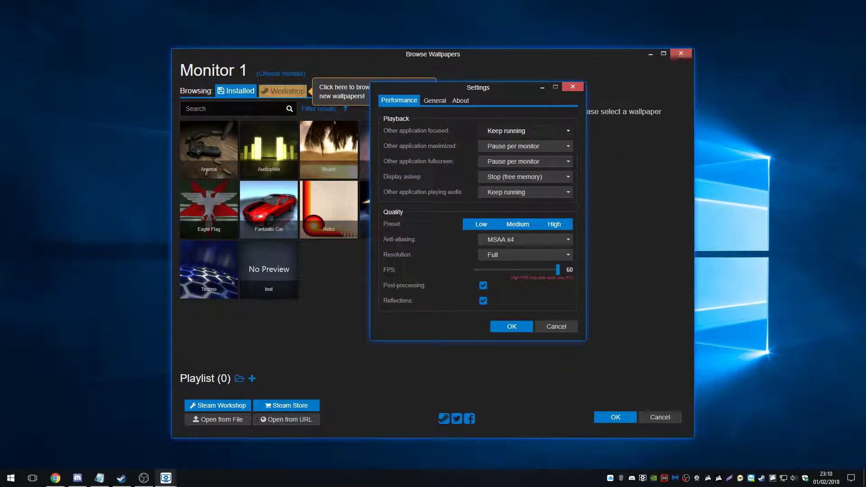
pyautogui.click(499, 130)
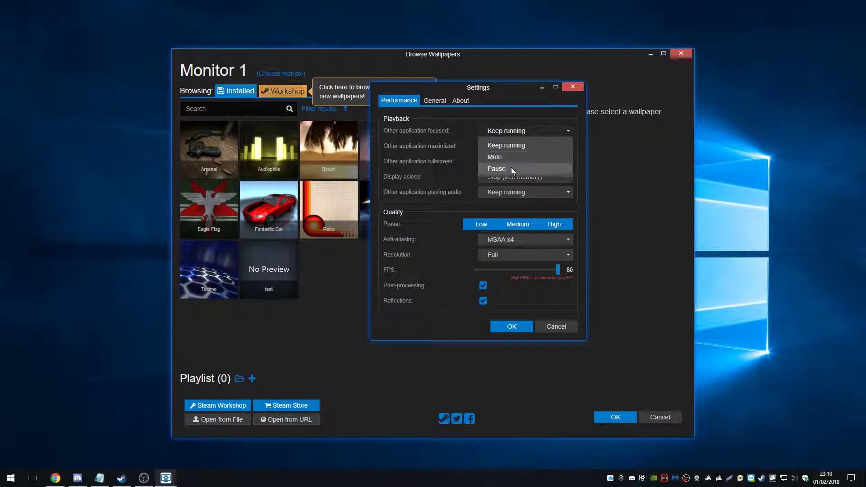
pyautogui.click(510, 168)
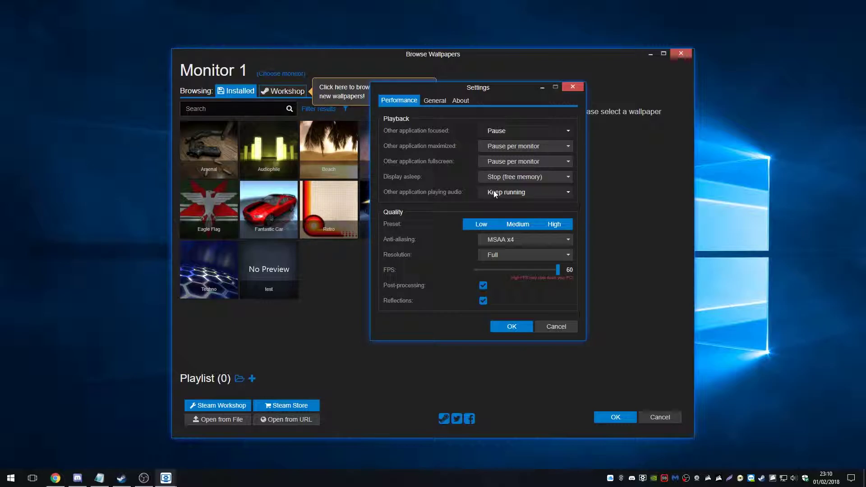
pyautogui.click(512, 324)
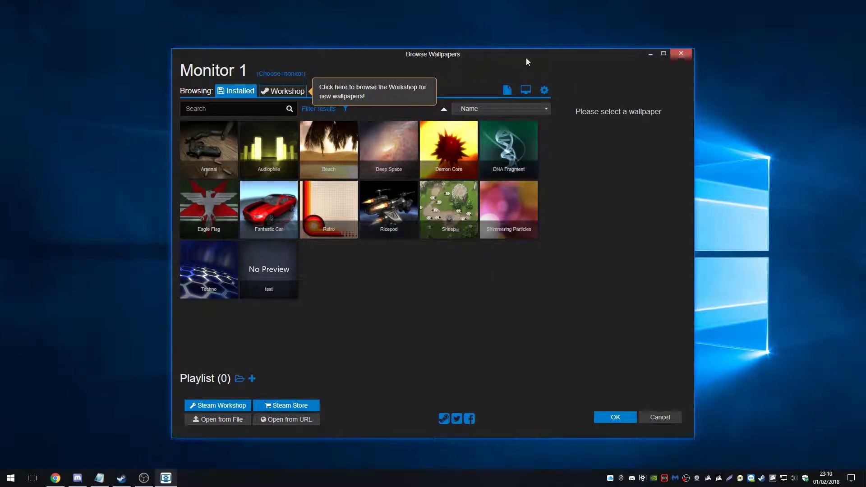
# Bring up the tray menu with wallpaper, workshop, settings, pause and quit options.
pyautogui.rightClick(677, 478)
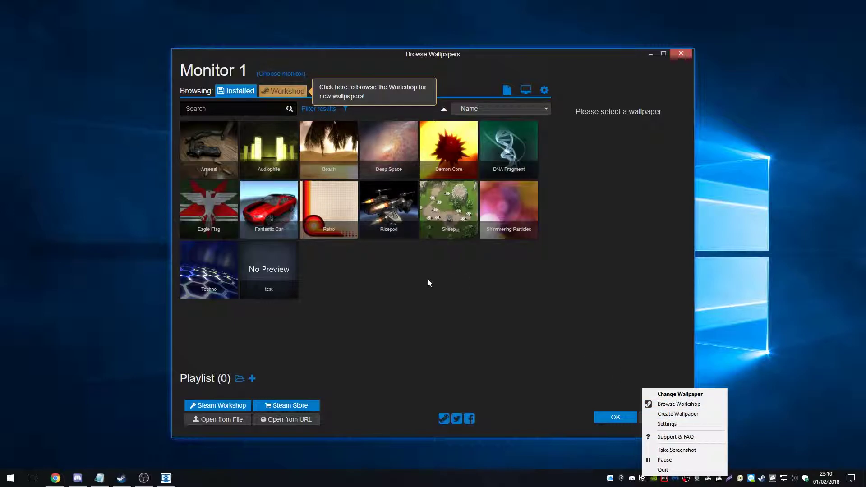
# Open the Workshop and mark Animal, Anime, Game, Fantasy, Vehicle, Sci-Fi, Pixel art and Nature as interests.
pyautogui.click(672, 395)
pyautogui.click(374, 88)
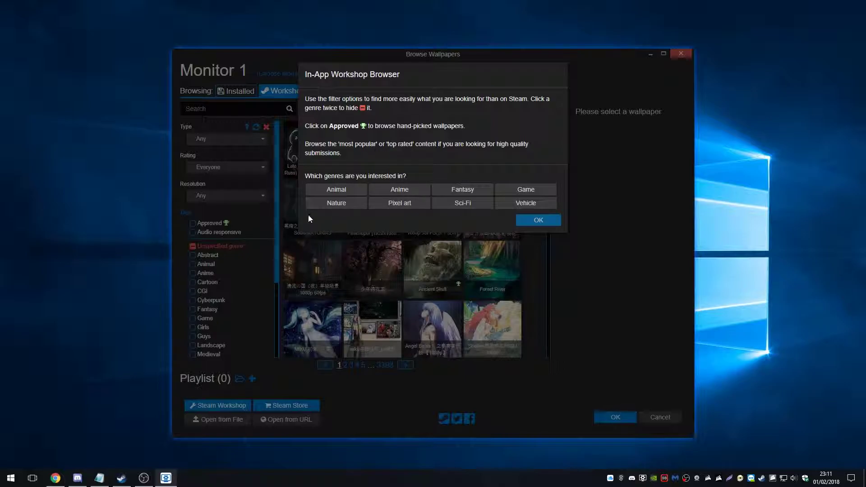
pyautogui.click(340, 191)
pyautogui.click(400, 189)
pyautogui.click(515, 191)
pyautogui.click(463, 189)
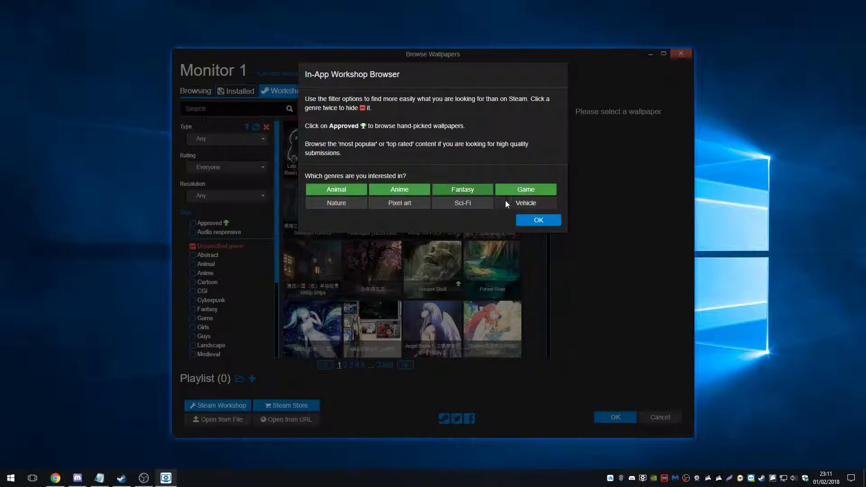
pyautogui.click(505, 203)
pyautogui.click(467, 202)
pyautogui.click(408, 199)
pyautogui.click(345, 202)
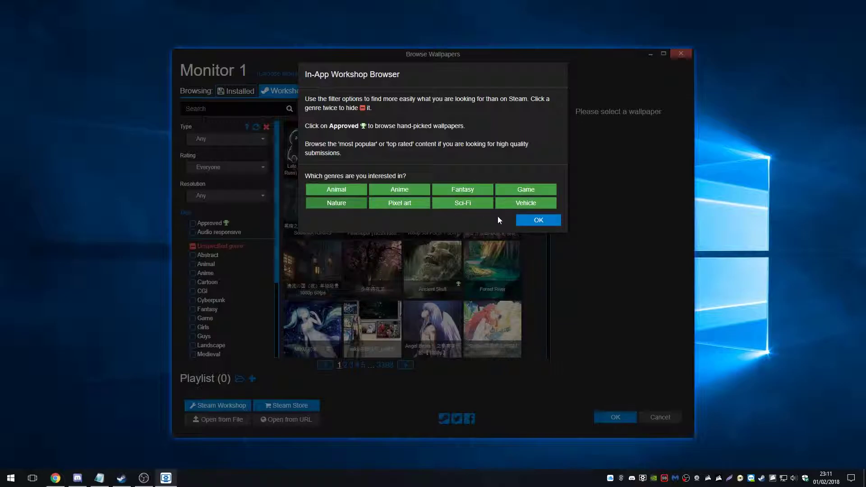
pyautogui.click(532, 219)
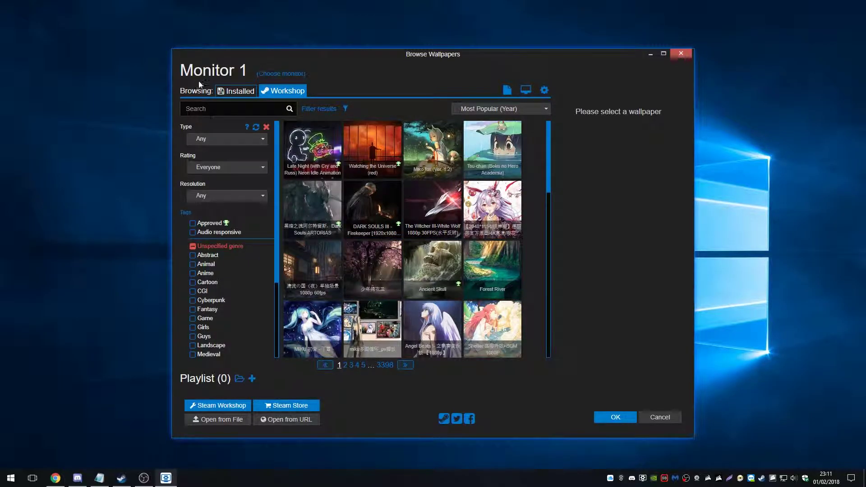
# From the Installed wallpapers, apply the Arsenal scene to Monitor 1.
pyautogui.click(234, 93)
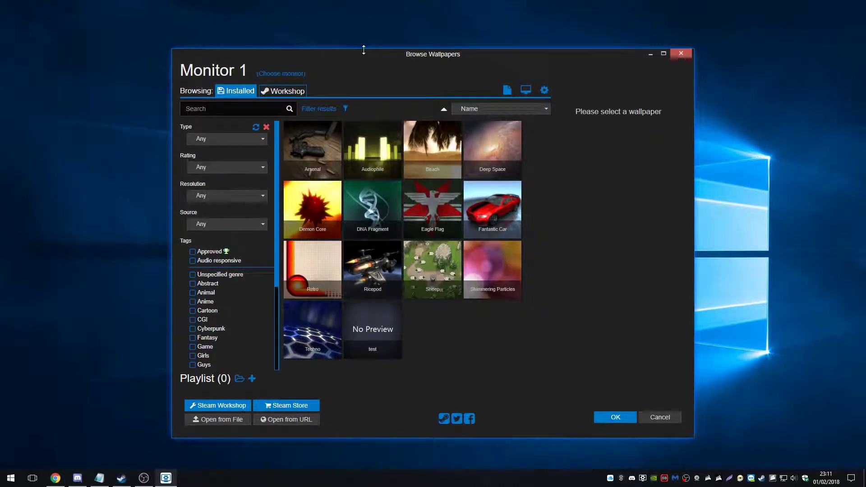
pyautogui.moveTo(385, 52); pyautogui.dragTo(543, 34)
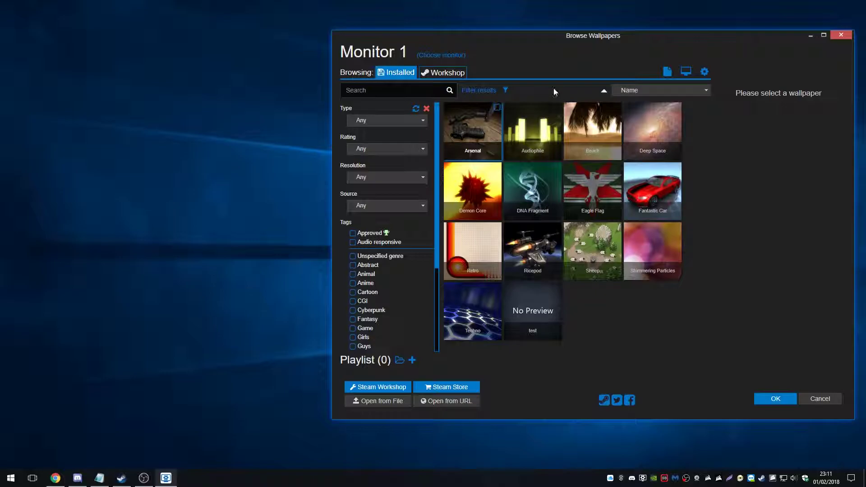
pyautogui.click(686, 70)
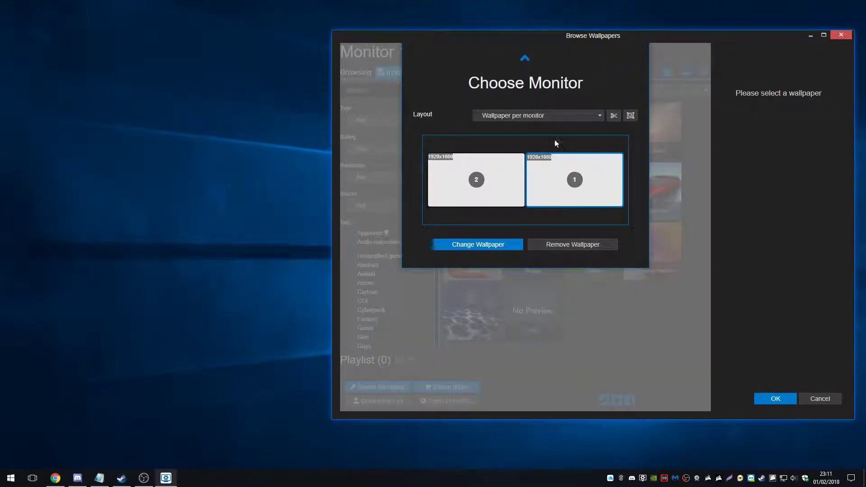
pyautogui.click(579, 179)
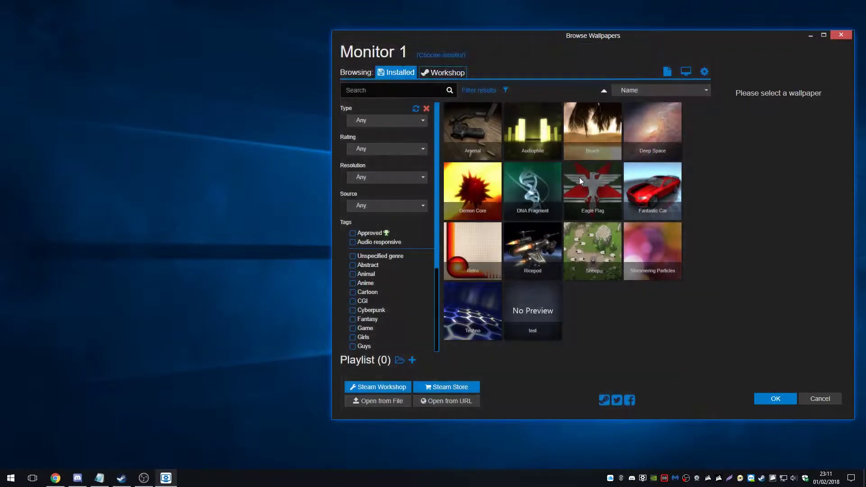
pyautogui.click(686, 72)
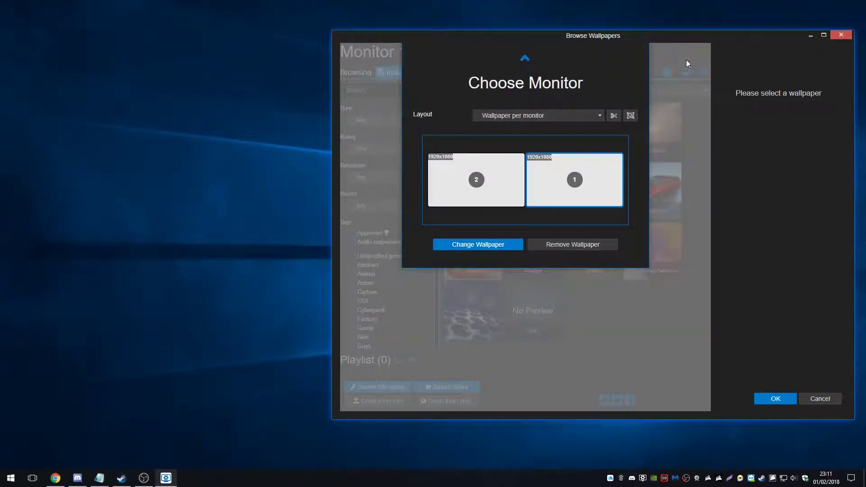
pyautogui.click(573, 180)
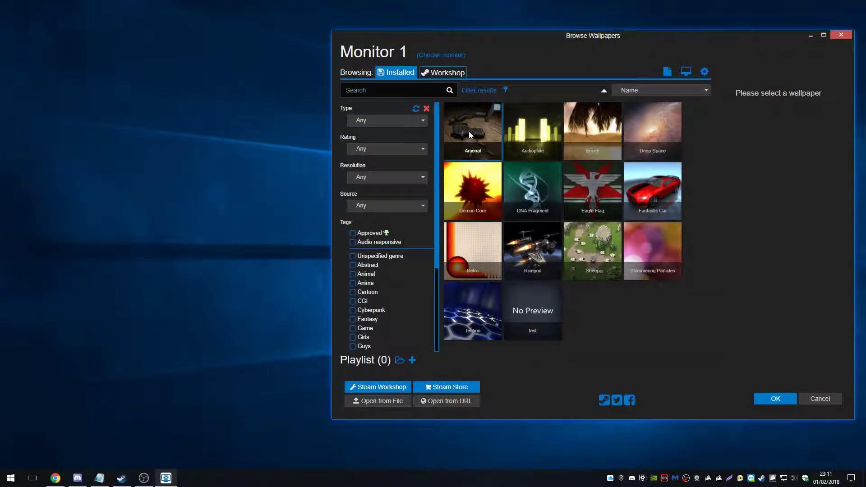
pyautogui.doubleClick(472, 128)
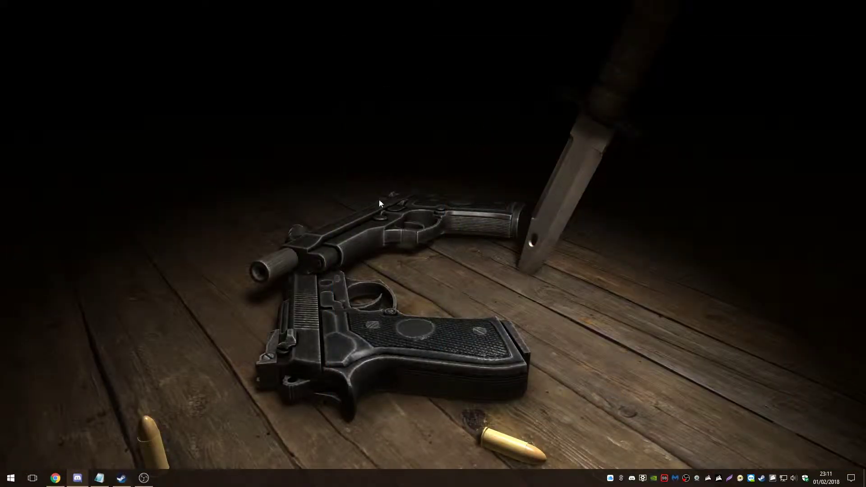
# Dismiss the desktop shortcut menu and reopen Wallpaper Engine's browser from the tray icon.
pyautogui.rightClick(426, 249)
pyautogui.click(351, 251)
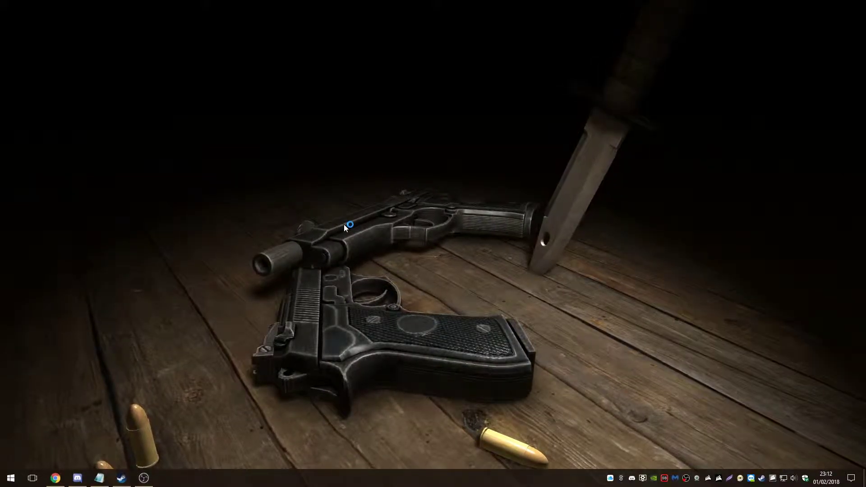
pyautogui.click(644, 480)
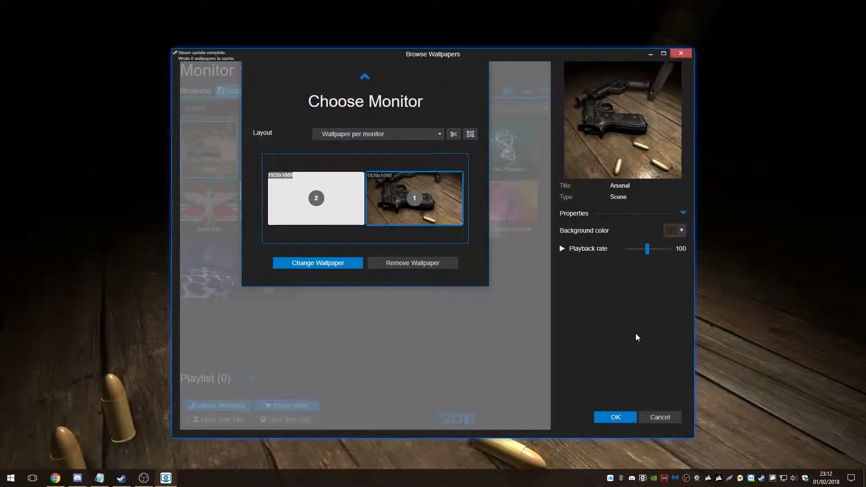
# Keep monitor 1 and apply the green Audiophile visualiser as the desktop wallpaper.
pyautogui.click(438, 195)
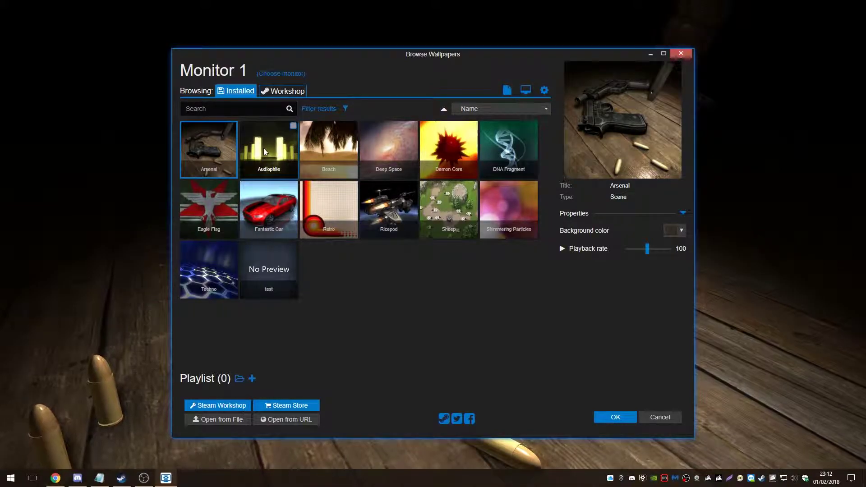
pyautogui.click(264, 152)
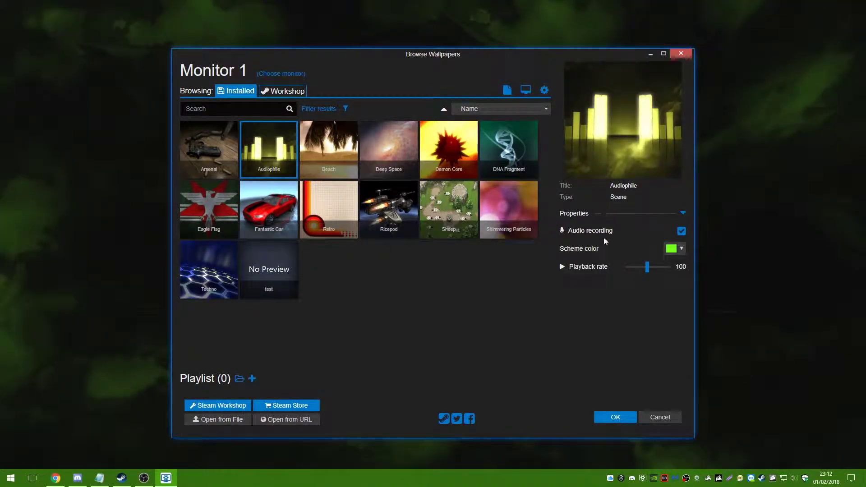
pyautogui.doubleClick(287, 145)
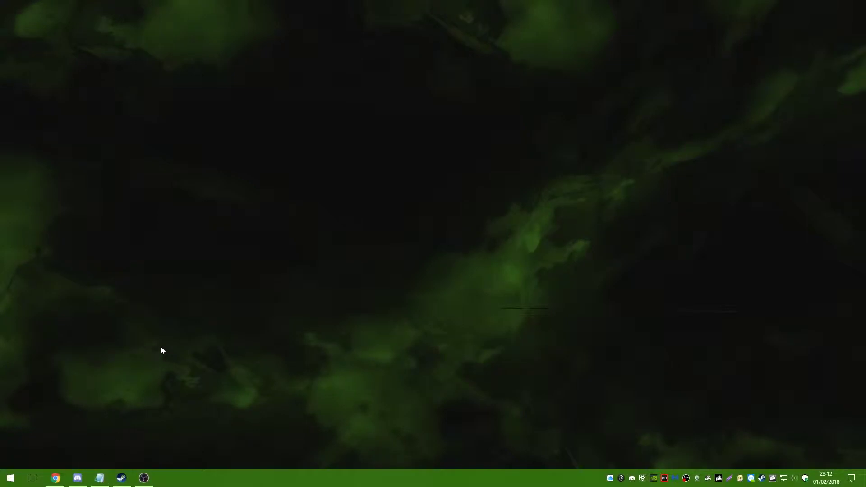
# Launch Spotify from the Start menu search.
pyautogui.press('super')
pyautogui.write('spotify')
pyautogui.press('Return')
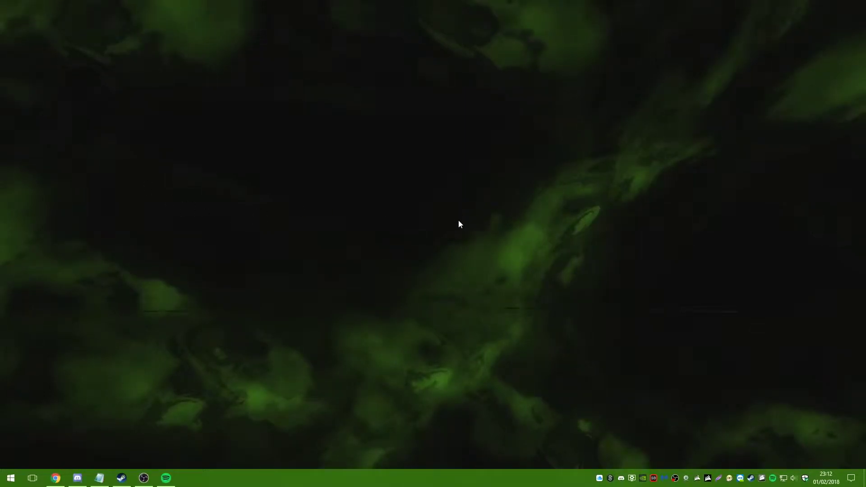
# Raise Wallpaper Engine's recording volume to 74 in General settings and save it.
pyautogui.click(632, 478)
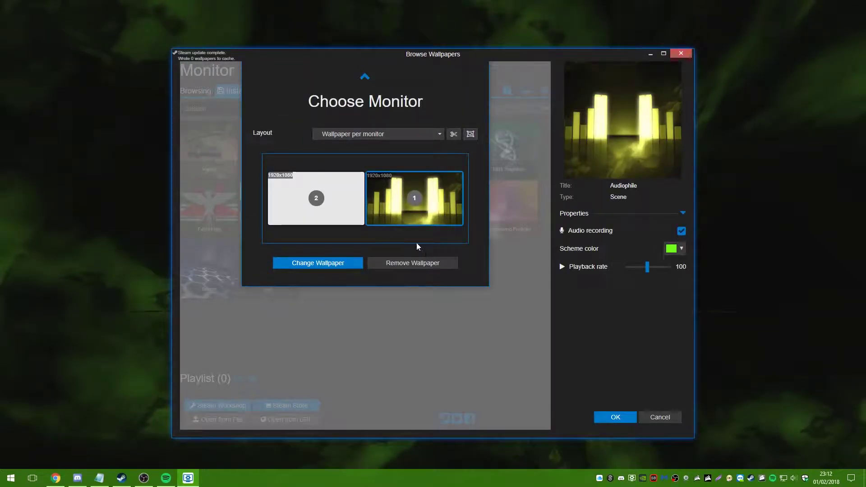
pyautogui.click(419, 195)
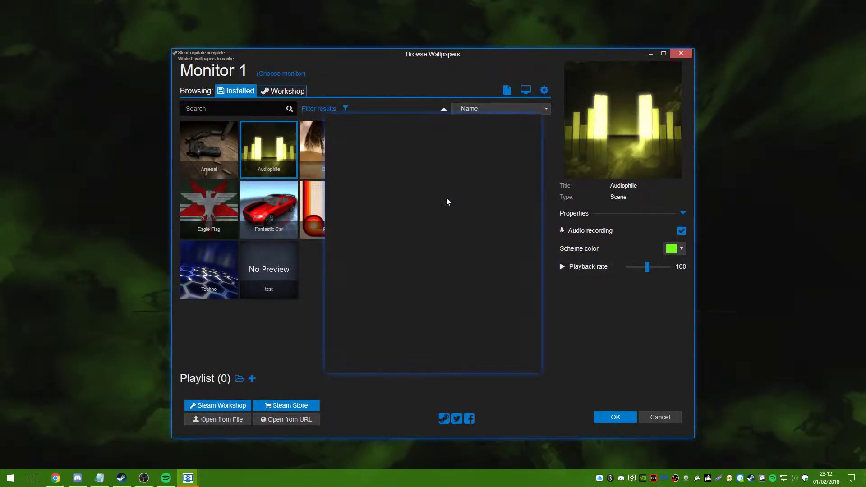
pyautogui.click(388, 132)
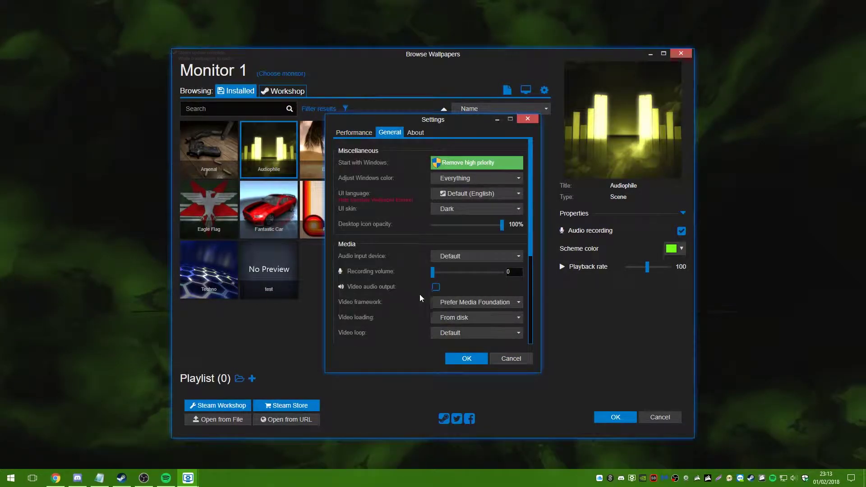
pyautogui.moveTo(431, 271); pyautogui.dragTo(458, 273)
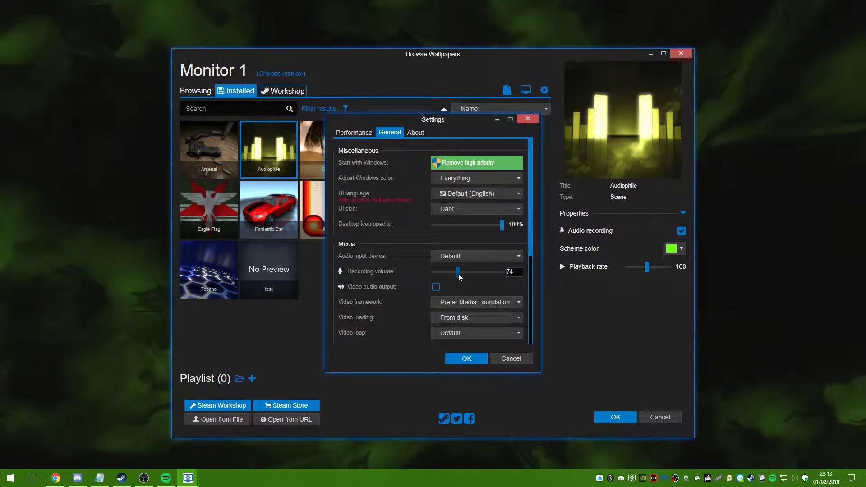
pyautogui.click(476, 356)
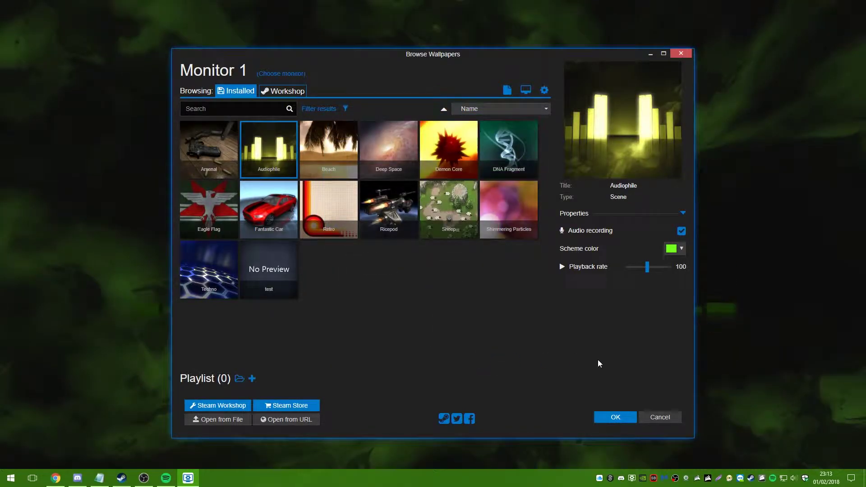
pyautogui.click(614, 417)
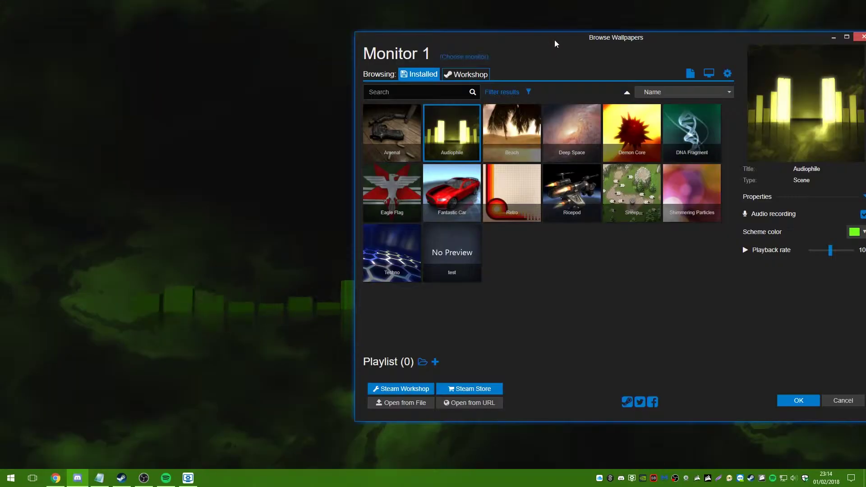
# Apply the Beach wallpaper on monitor 1 and confirm its #ffcc35 scheme colour.
pyautogui.moveTo(555, 43); pyautogui.dragTo(411, 46)
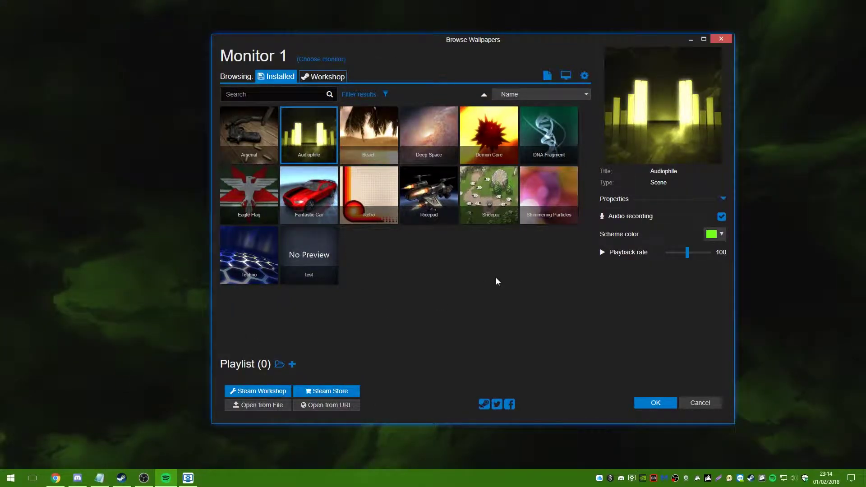
pyautogui.doubleClick(358, 132)
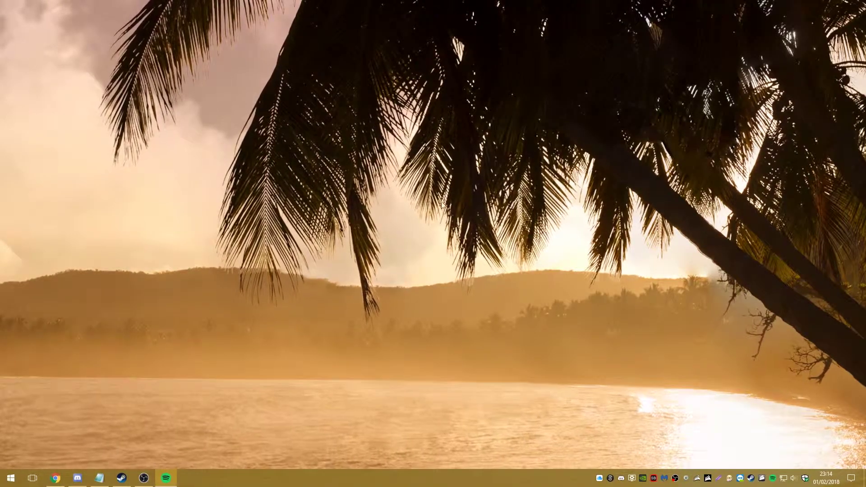
pyautogui.click(631, 477)
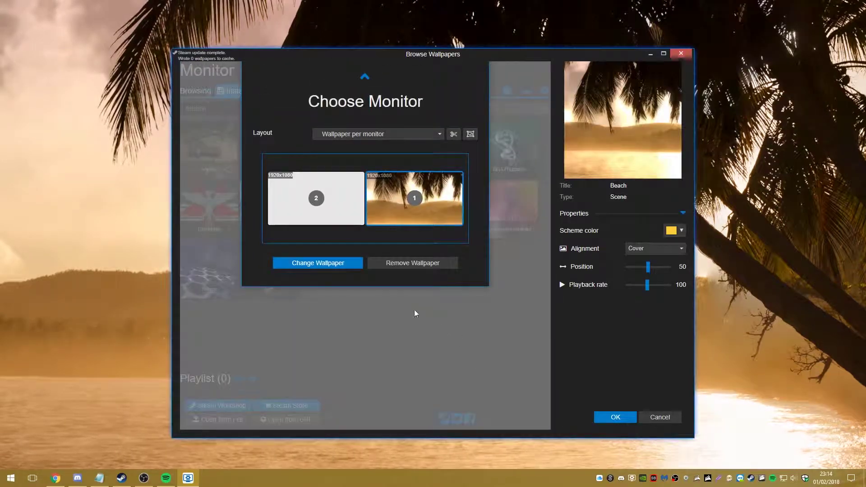
pyautogui.click(403, 205)
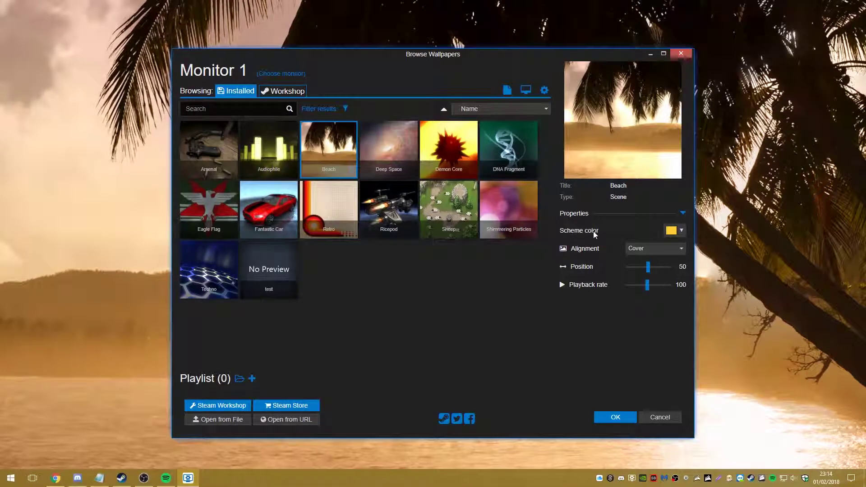
pyautogui.click(675, 232)
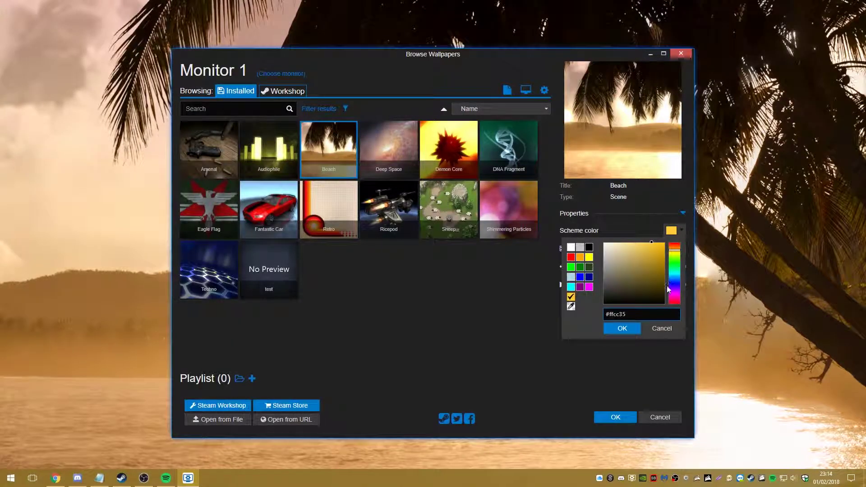
pyautogui.click(613, 328)
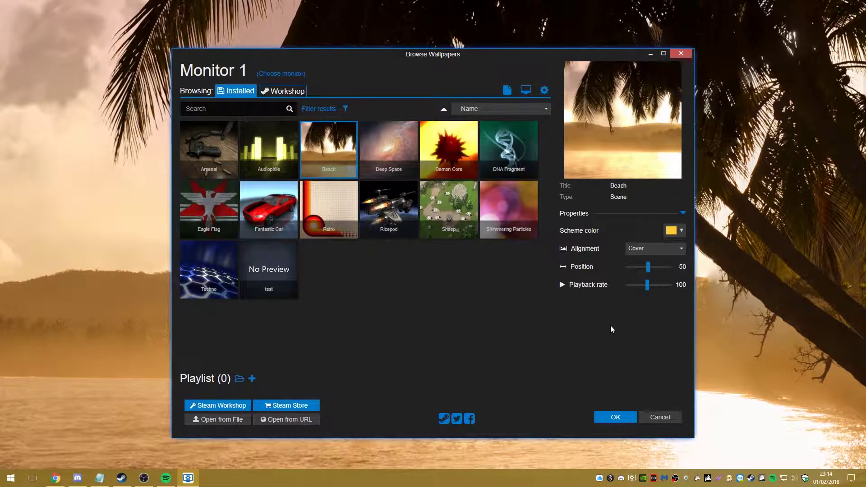
# Sort Workshop wallpapers by Most Subscribed, filter to Pixel art, and view Aesthetic City's details.
pyautogui.click(277, 92)
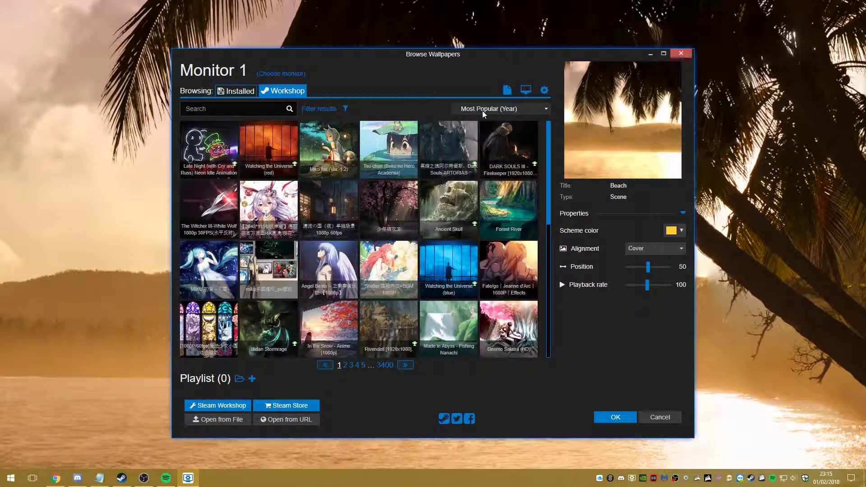
pyautogui.click(459, 111)
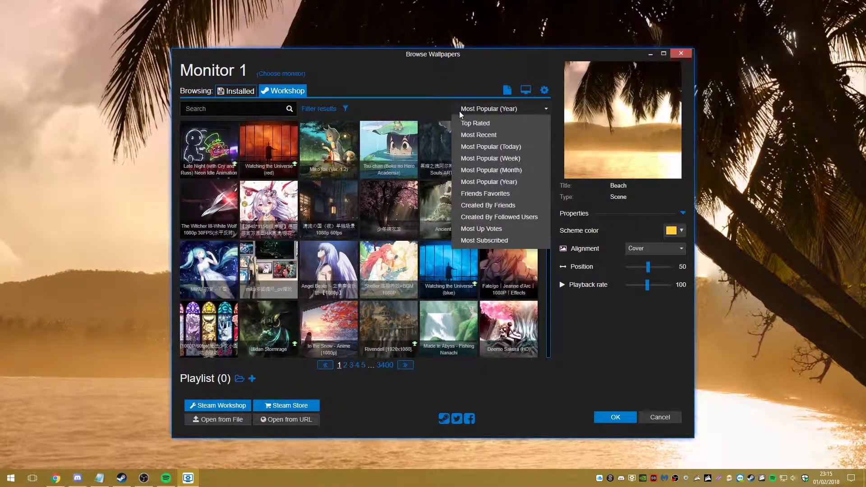
pyautogui.click(474, 240)
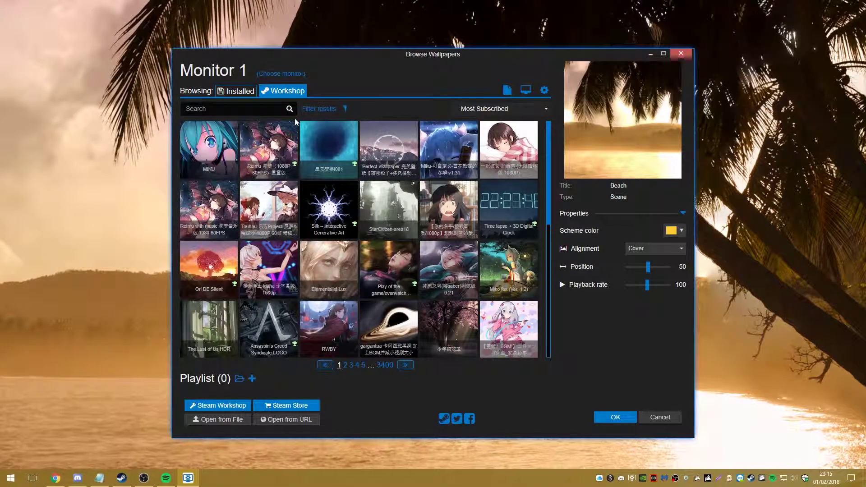
pyautogui.click(311, 109)
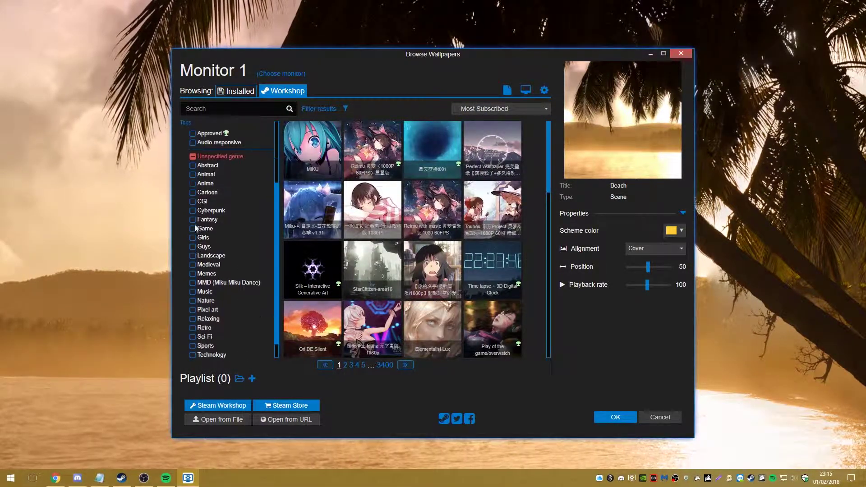
pyautogui.click(192, 309)
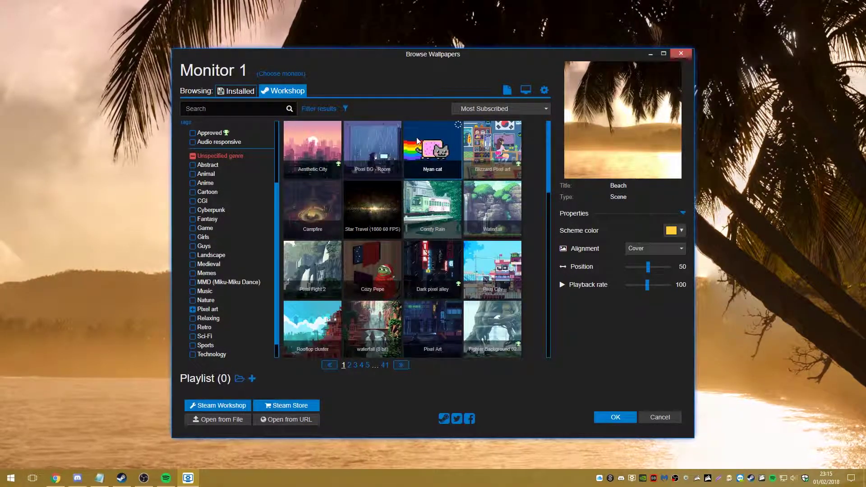
pyautogui.click(321, 141)
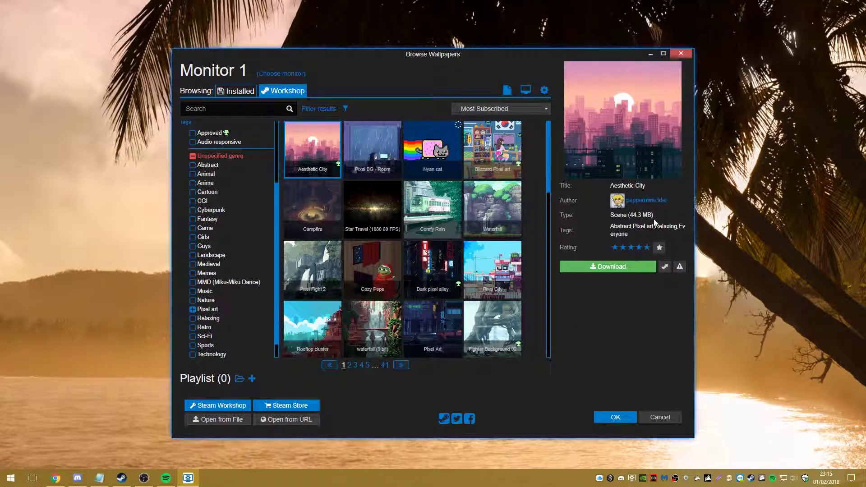
pyautogui.moveTo(633, 244)
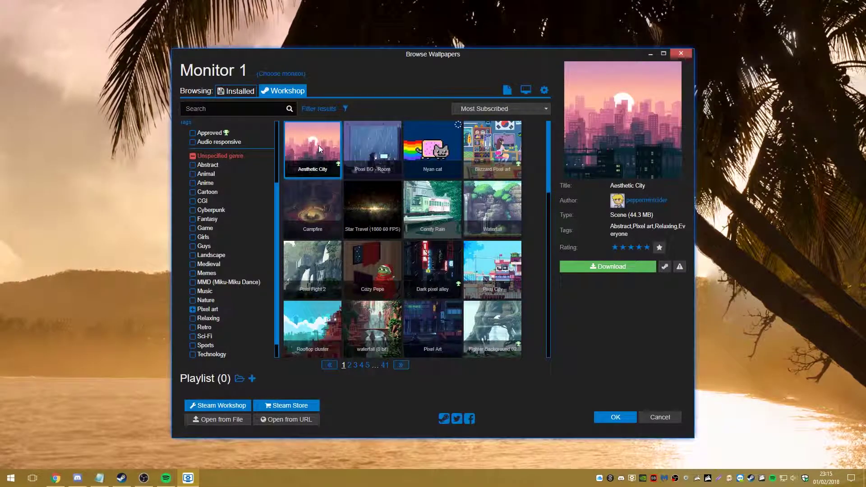
# Download and apply Aesthetic City, checking it on the desktop.
pyautogui.doubleClick(318, 145)
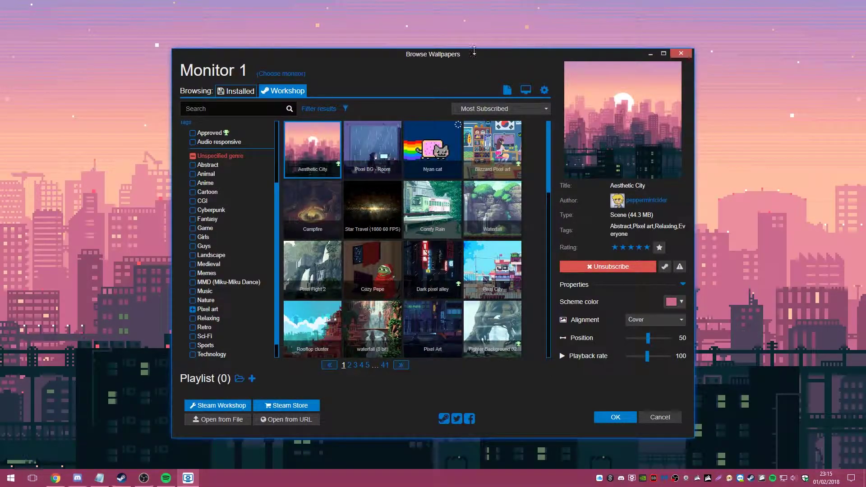
pyautogui.moveTo(378, 53); pyautogui.dragTo(563, 8)
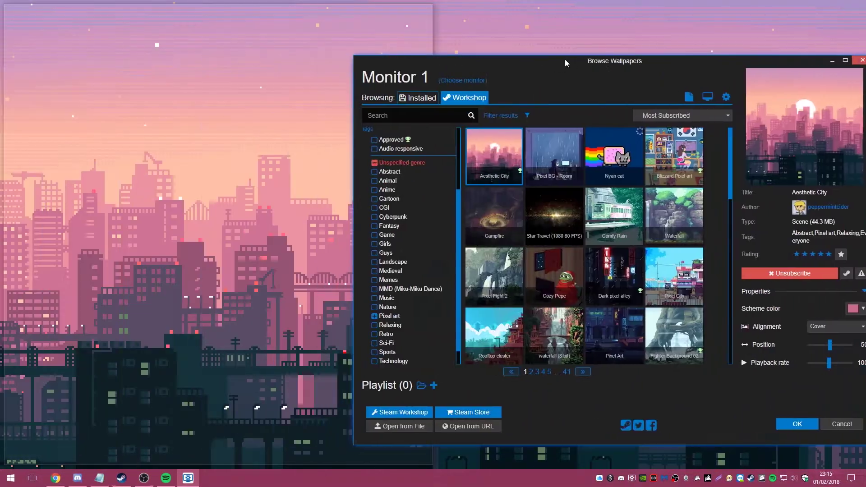
pyautogui.hotkey('alt', 'F4')
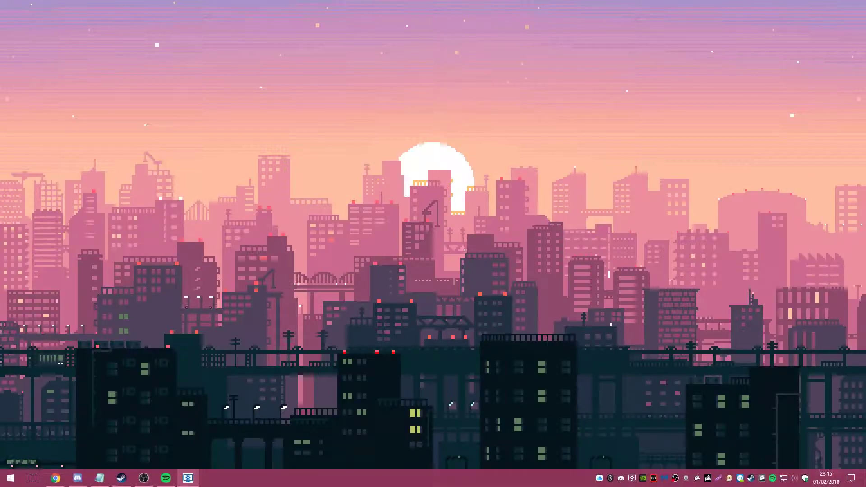
pyautogui.click(188, 478)
pyautogui.moveTo(49, 38); pyautogui.dragTo(436, 39)
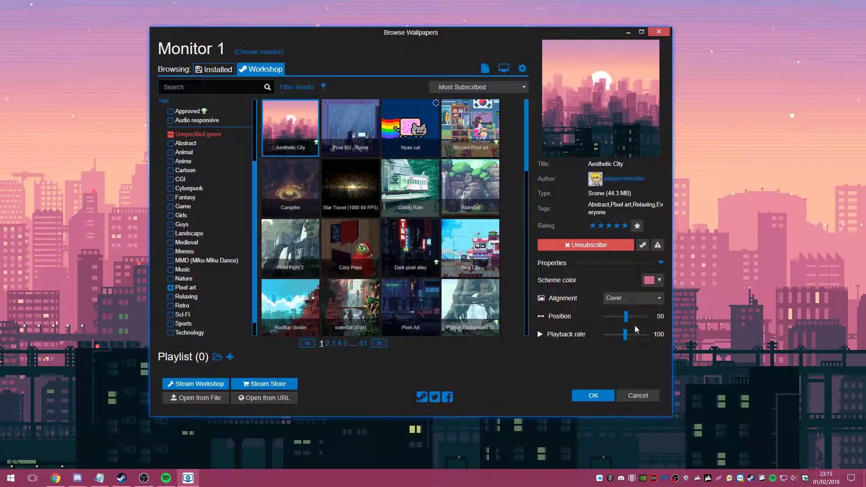
# Set Aesthetic City's Position to 49 and Playback rate to 200.
pyautogui.moveTo(626, 316); pyautogui.dragTo(647, 318)
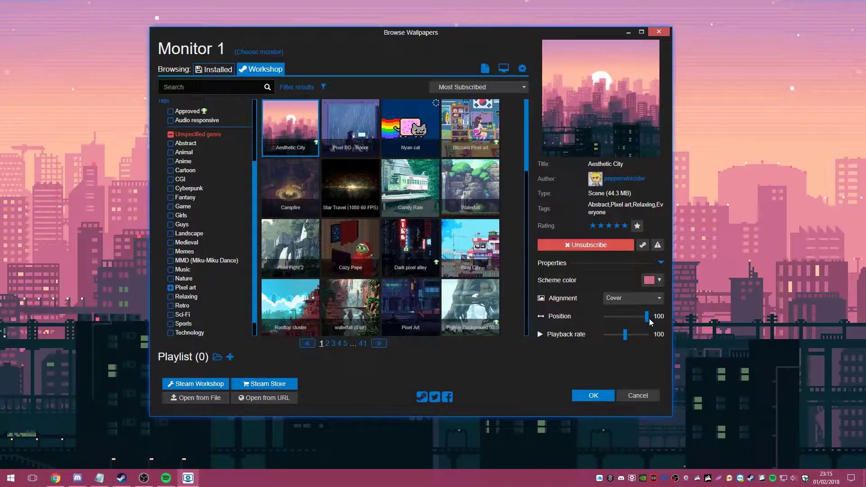
pyautogui.moveTo(647, 317); pyautogui.dragTo(625, 317)
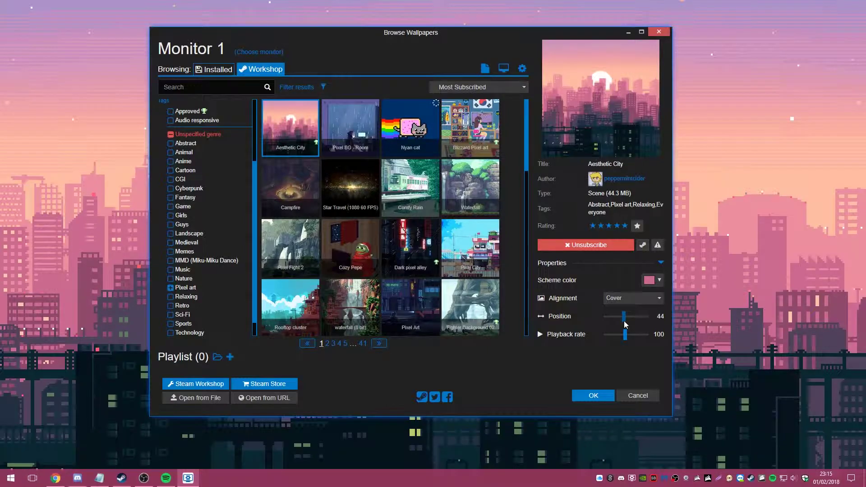
pyautogui.click(626, 324)
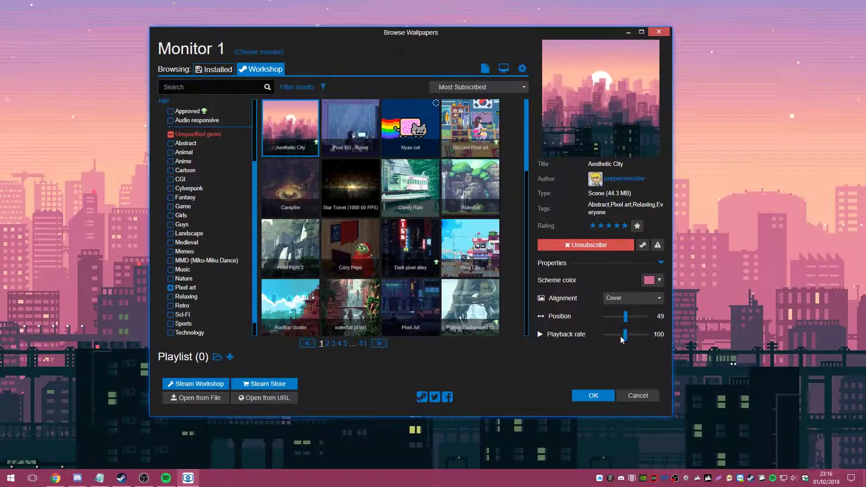
pyautogui.moveTo(622, 338); pyautogui.dragTo(662, 338)
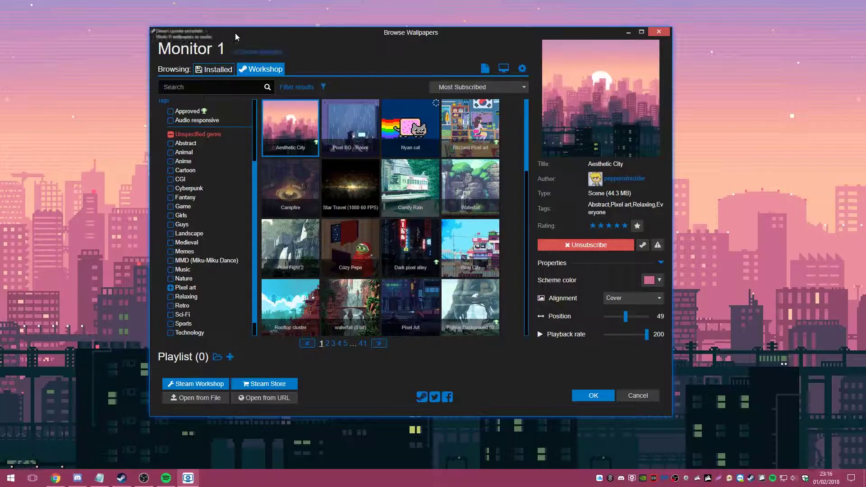
# Download and apply Pixel BG - Room, then exclude the Pixel art tag.
pyautogui.click(352, 121)
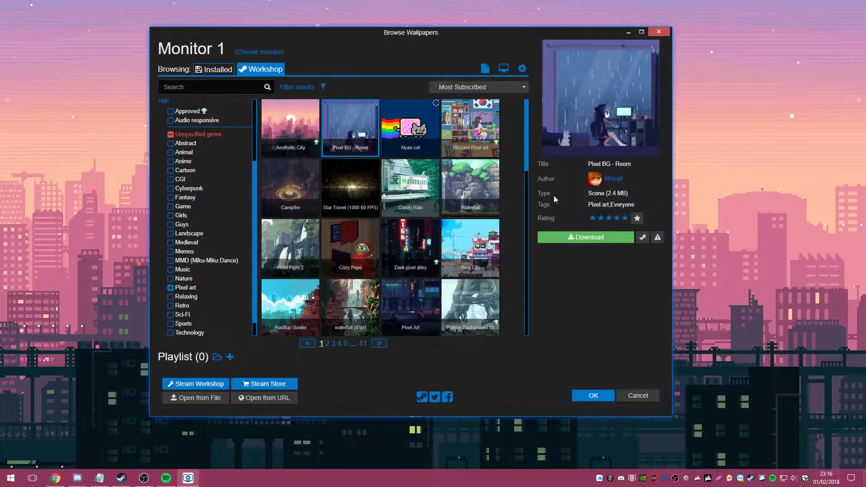
pyautogui.click(586, 237)
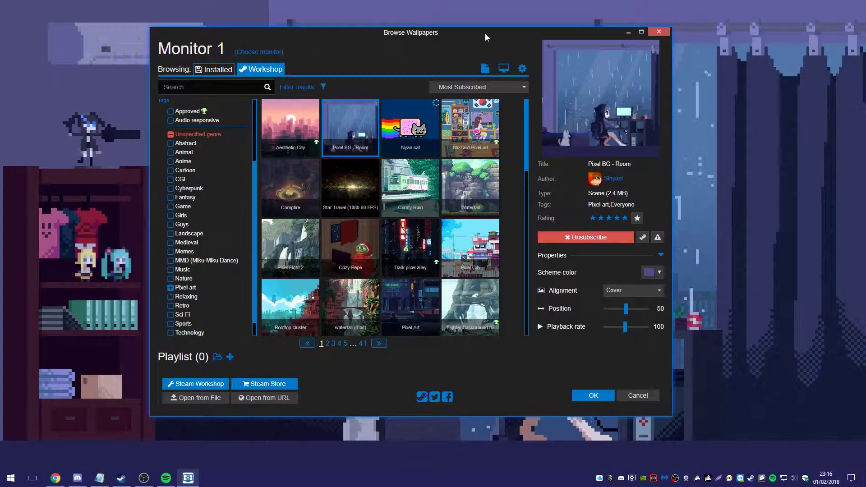
pyautogui.moveTo(485, 33); pyautogui.dragTo(500, 59)
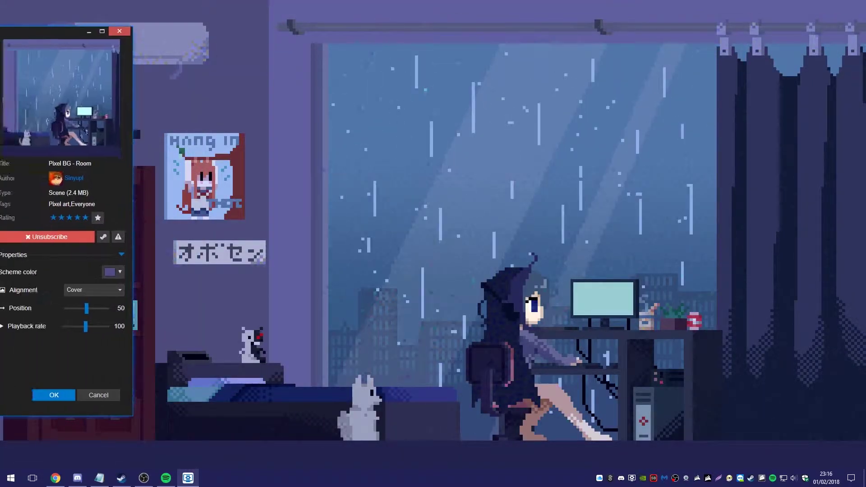
pyautogui.moveTo(68, 30); pyautogui.dragTo(668, 29)
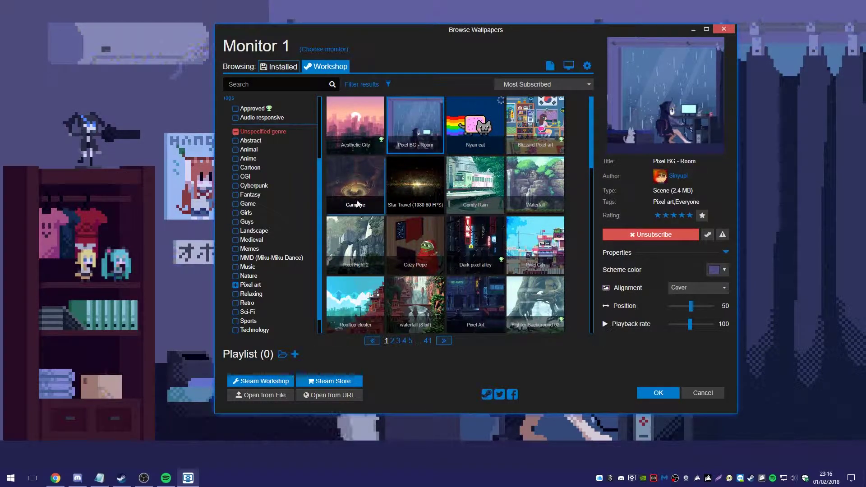
pyautogui.click(235, 284)
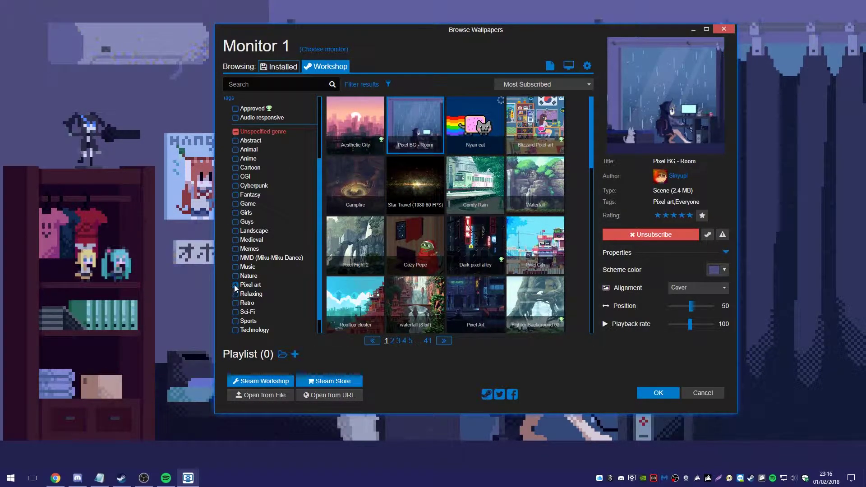
# Filter the Workshop by the Vehicle tag and download City traffic as the wallpaper.
pyautogui.scroll(-1, 233, 313)
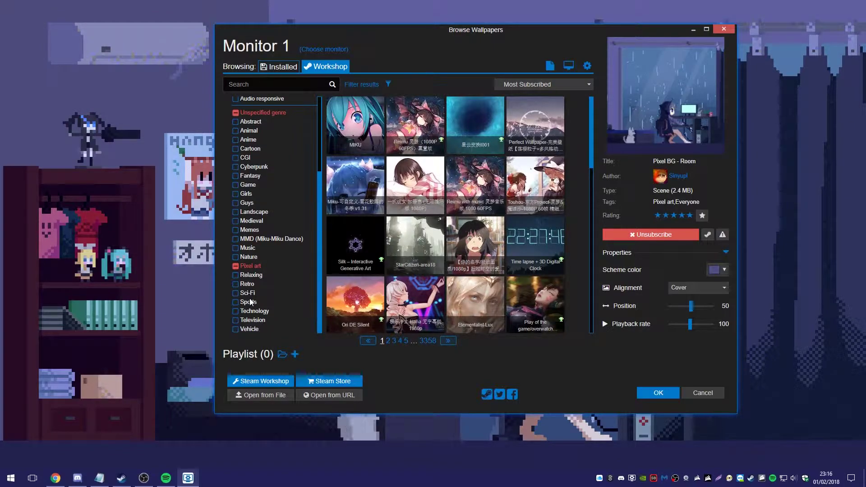
pyautogui.click(235, 330)
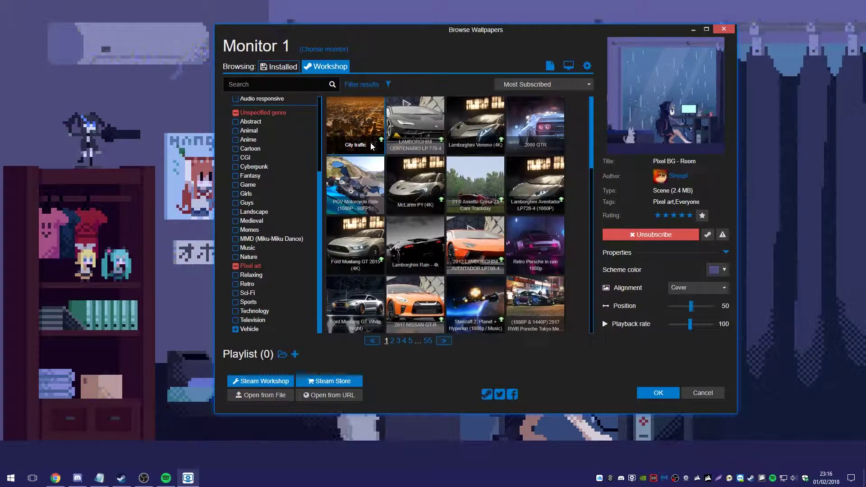
pyautogui.click(356, 129)
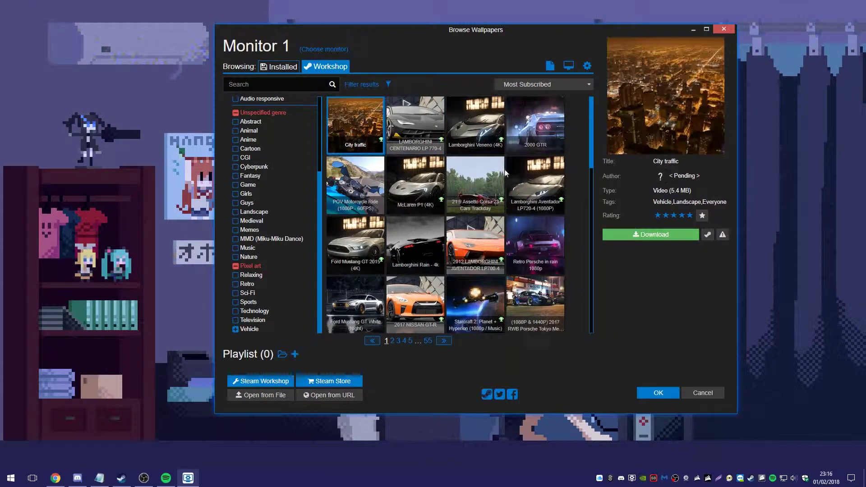
pyautogui.click(639, 234)
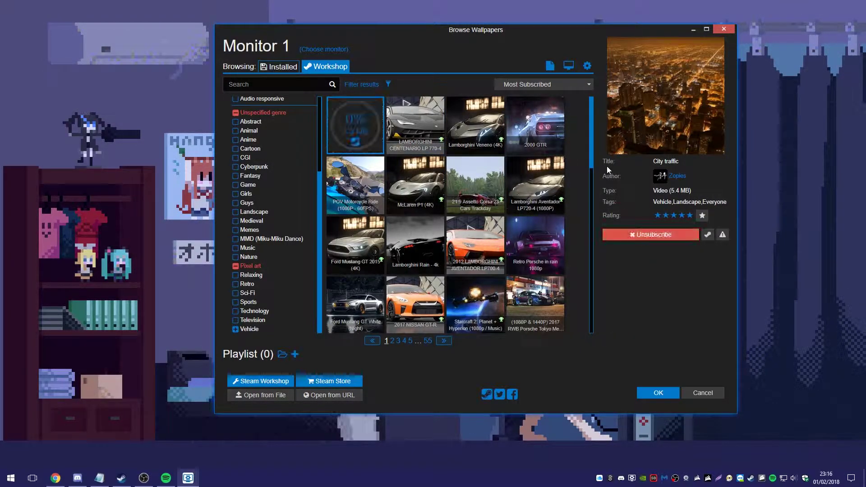
pyautogui.moveTo(526, 30); pyautogui.dragTo(415, 50)
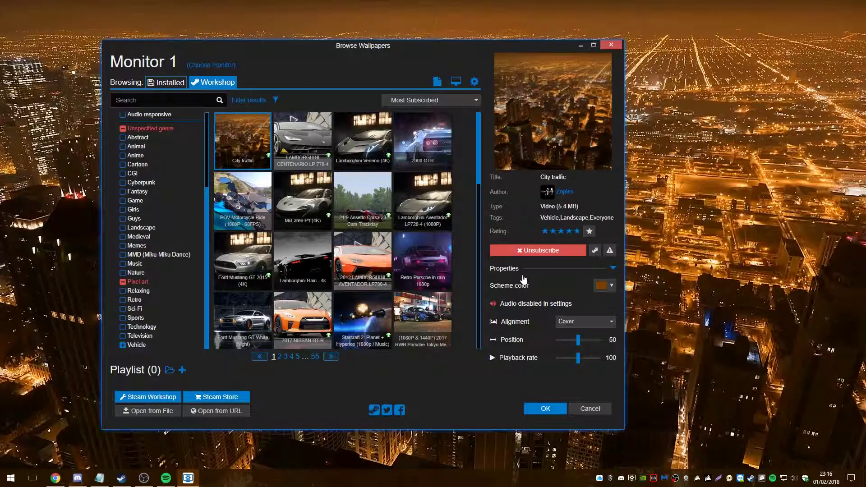
pyautogui.click(569, 324)
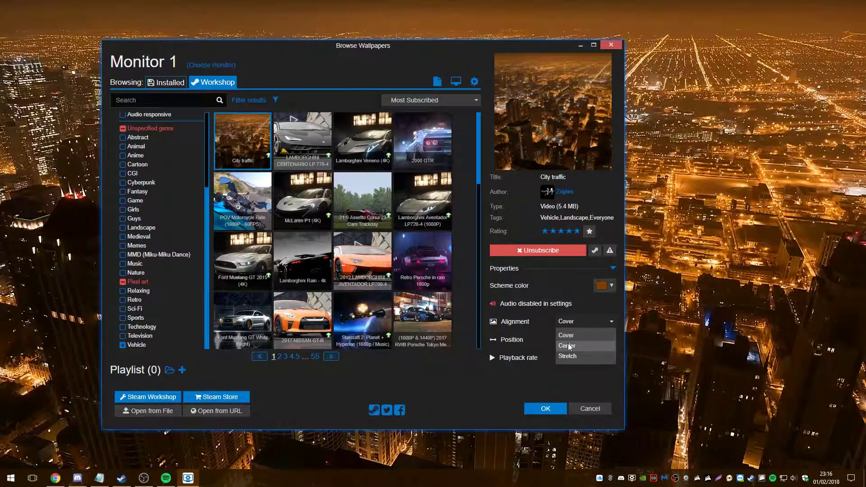
pyautogui.click(567, 356)
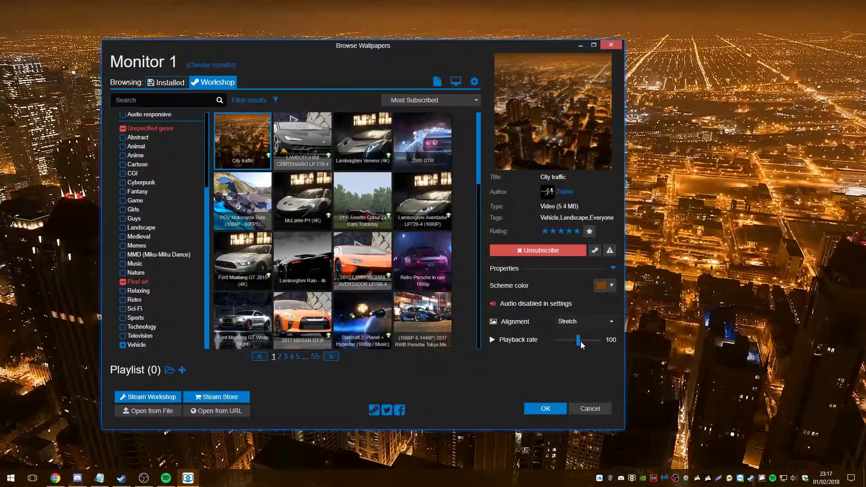
pyautogui.click(581, 323)
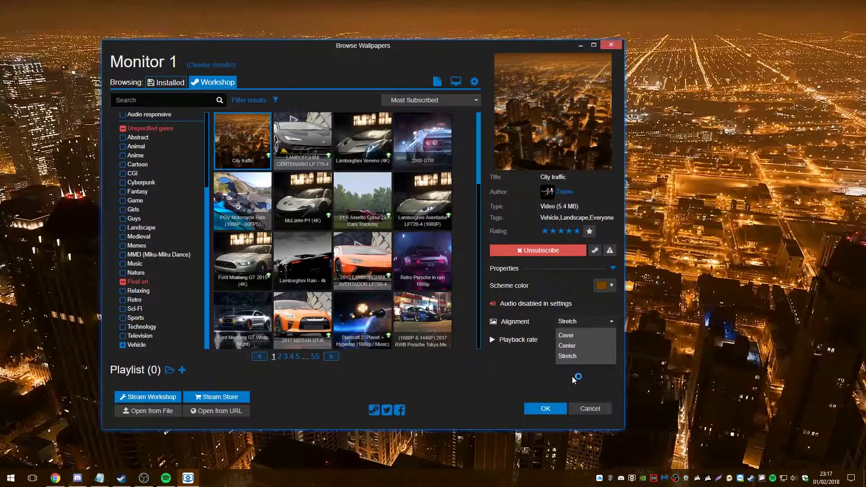
pyautogui.click(579, 346)
pyautogui.click(574, 325)
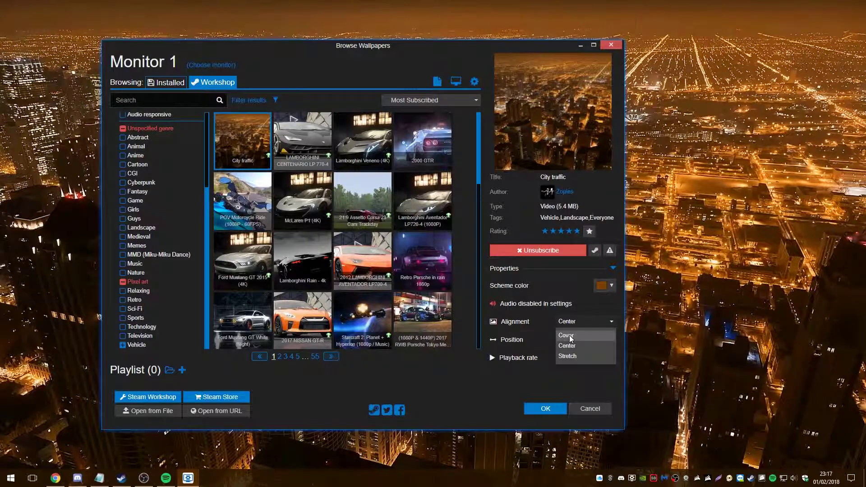
pyautogui.click(569, 334)
pyautogui.click(575, 323)
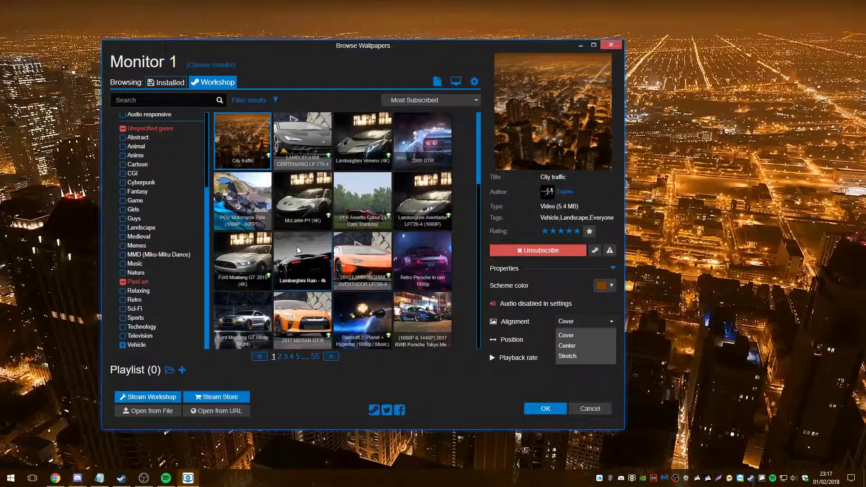
pyautogui.scroll(-5, 296, 246)
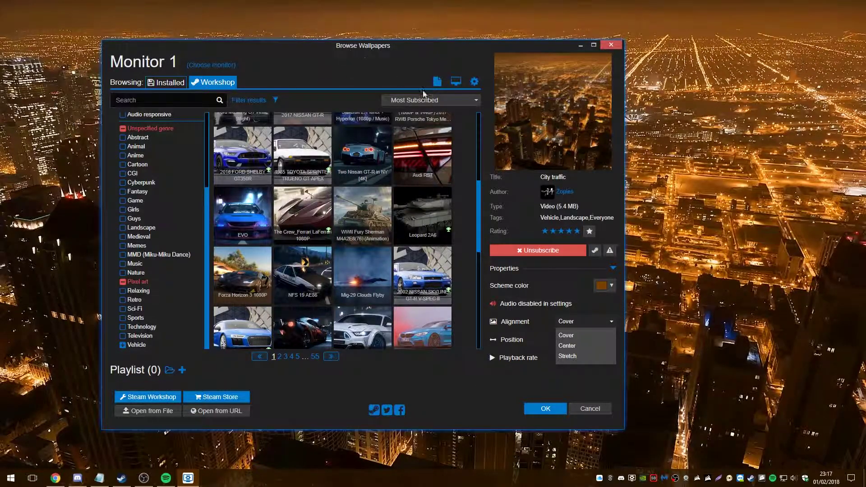
# Target Monitor 2, preview several vehicle wallpapers, and download WWII Fury Sherman.
pyautogui.click(456, 85)
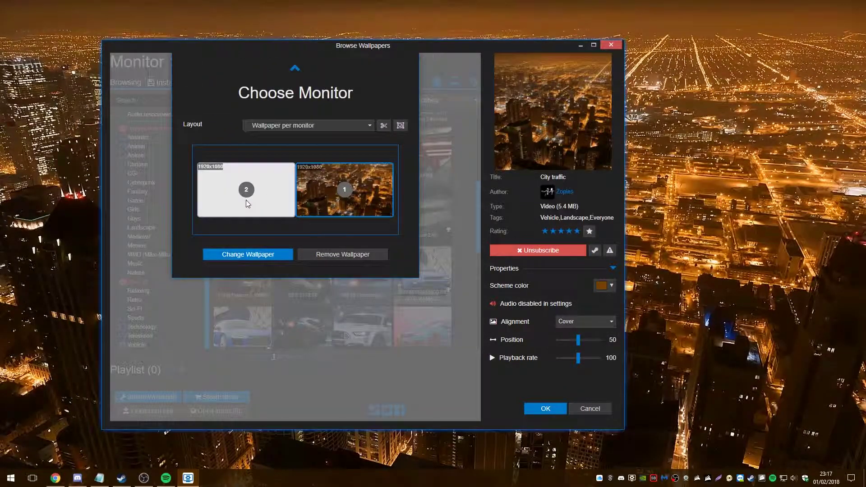
pyautogui.click(209, 185)
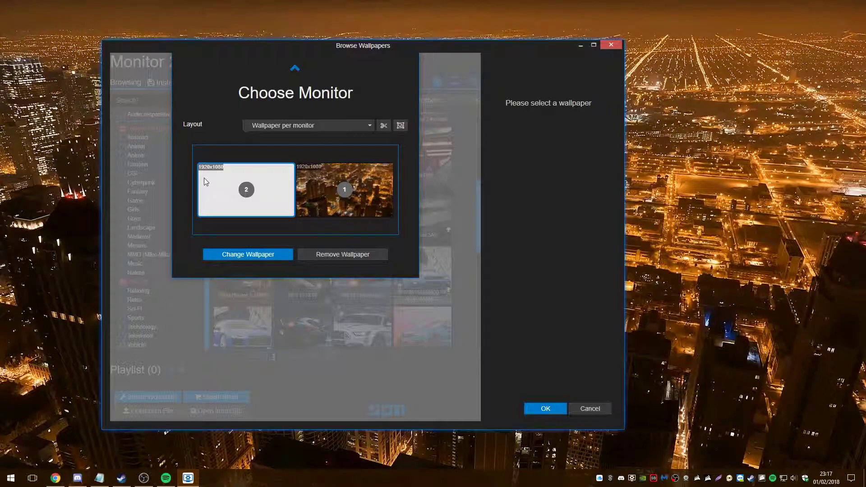
pyautogui.click(260, 172)
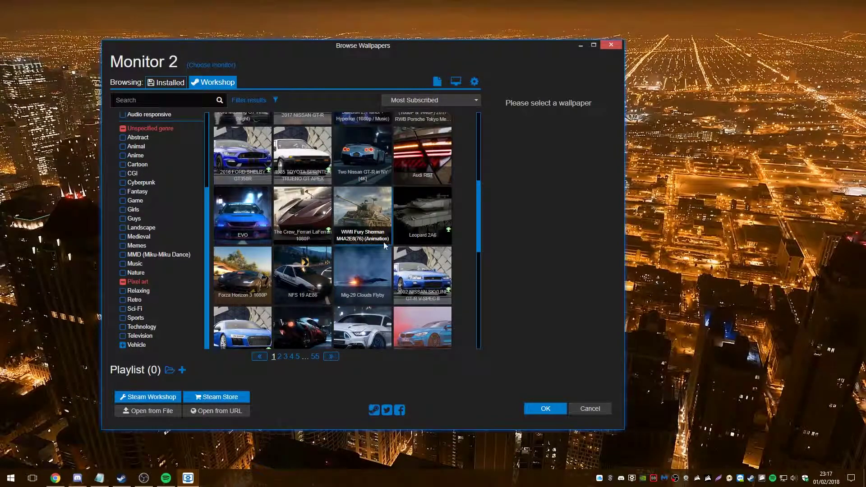
pyautogui.click(412, 215)
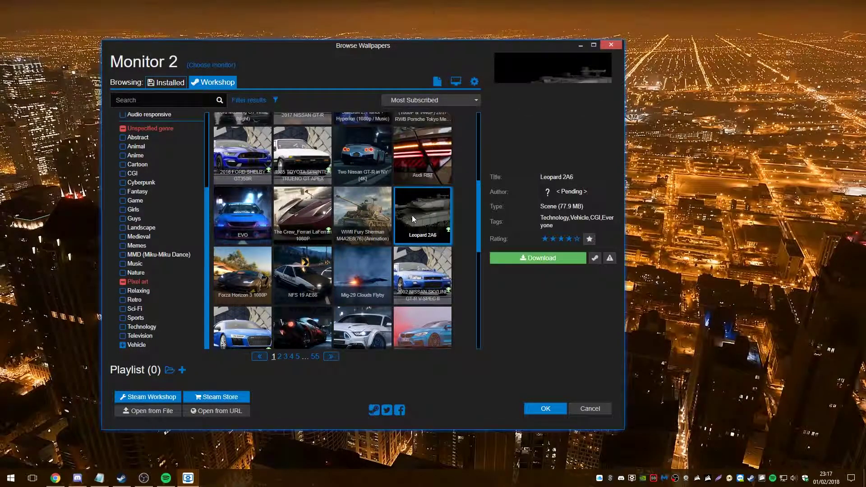
pyautogui.click(427, 154)
pyautogui.click(370, 240)
pyautogui.click(355, 285)
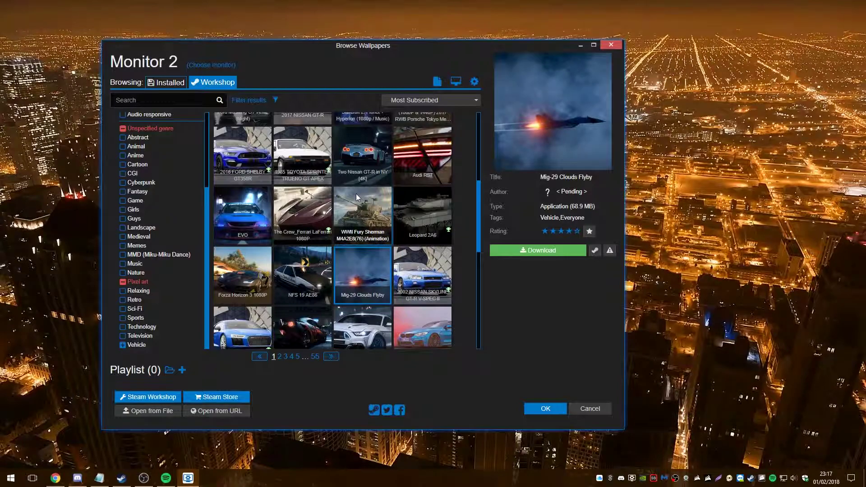
pyautogui.click(355, 193)
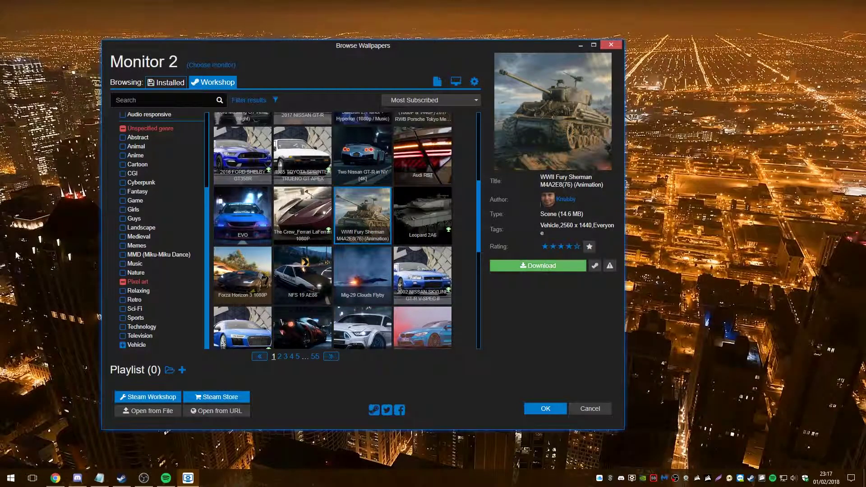
pyautogui.click(543, 265)
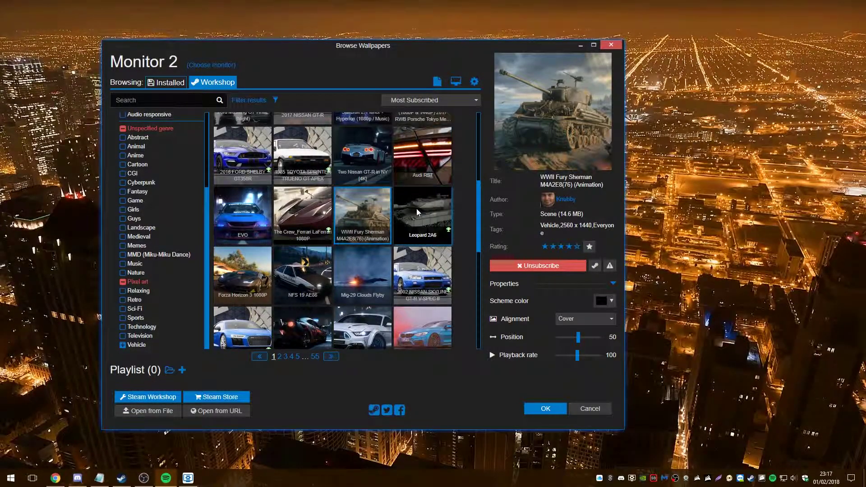
# Remove the wallpaper from Monitor 2 via the monitor picker.
pyautogui.click(455, 82)
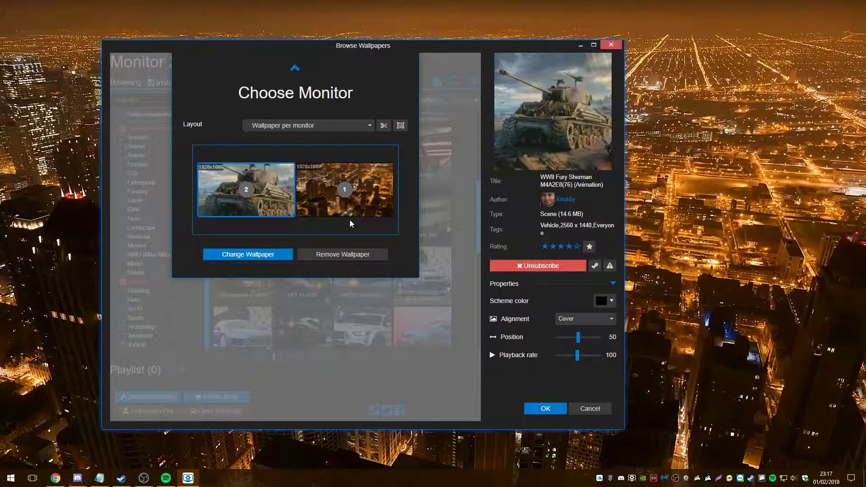
pyautogui.click(304, 256)
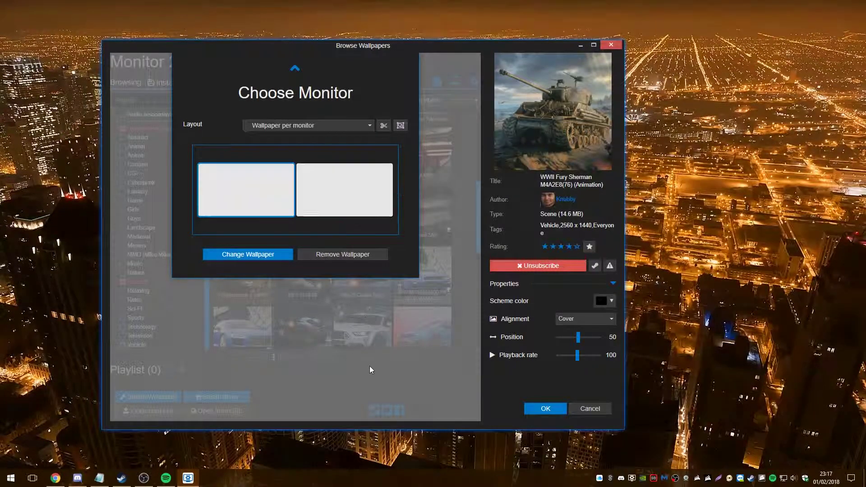
pyautogui.scroll(5, 305, 159)
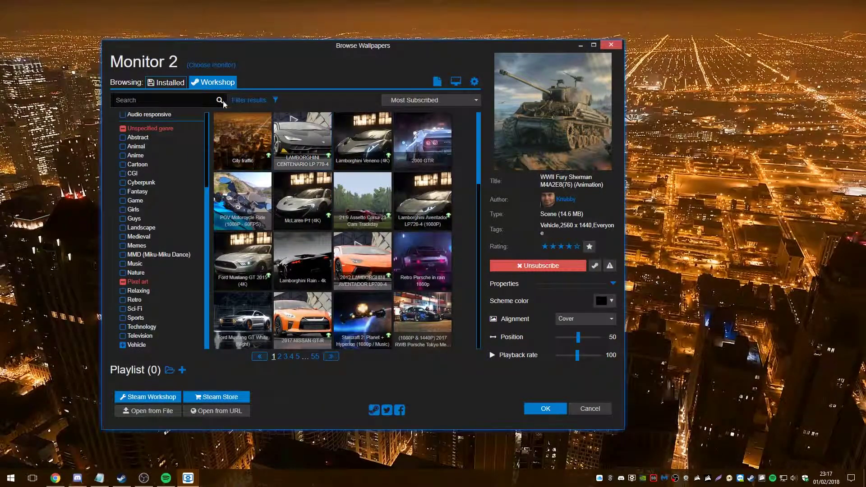
# Show only installed wallpapers and scroll through the list.
pyautogui.click(166, 82)
pyautogui.scroll(-2, 348, 255)
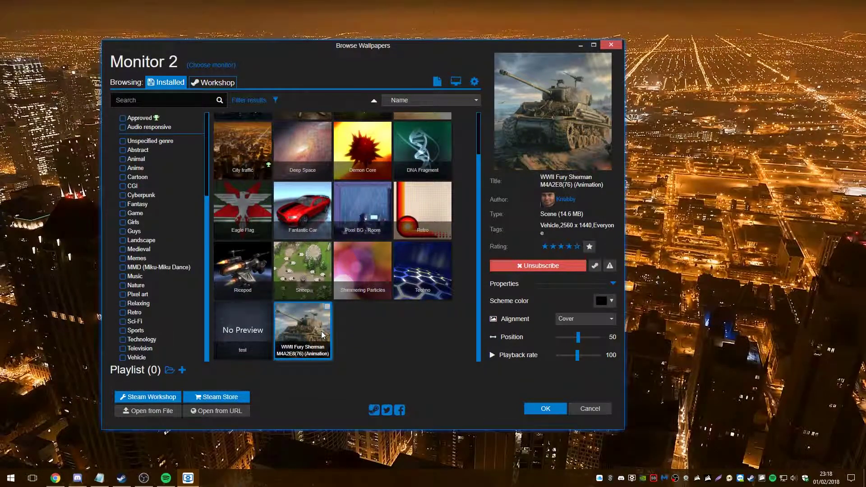
pyautogui.scroll(2, 305, 274)
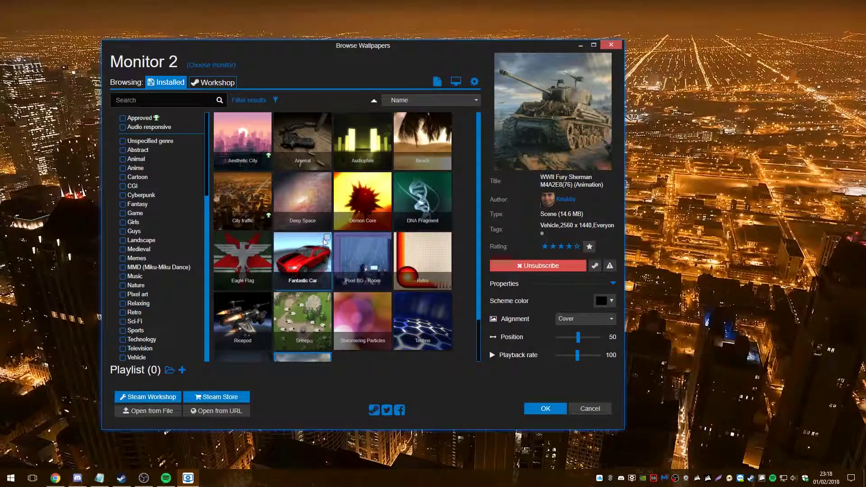
pyautogui.scroll(-2, 293, 140)
pyautogui.scroll(1, 301, 227)
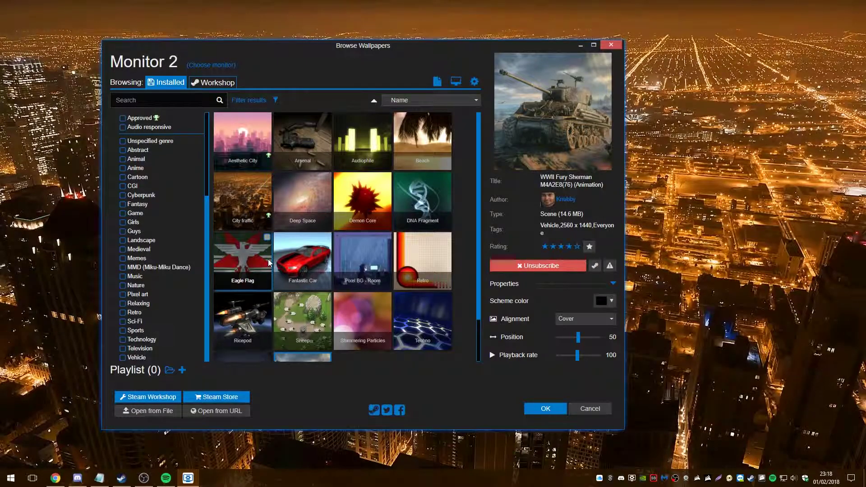
pyautogui.scroll(-1, 305, 266)
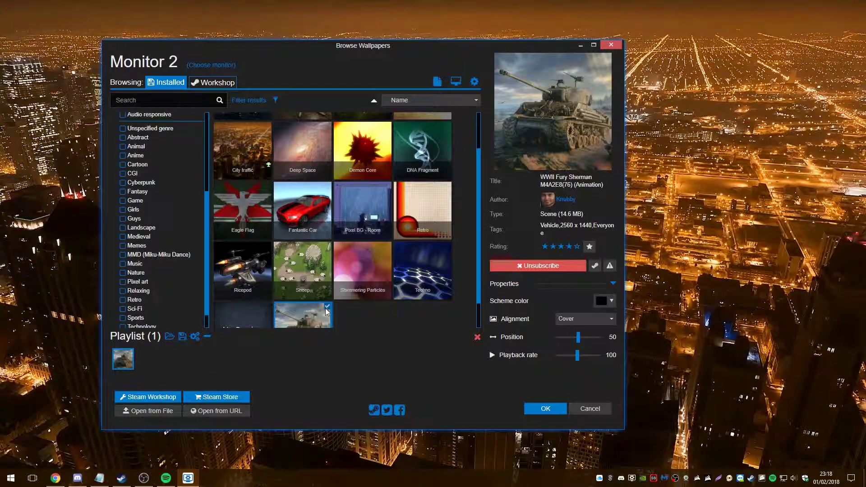
pyautogui.scroll(1, 316, 270)
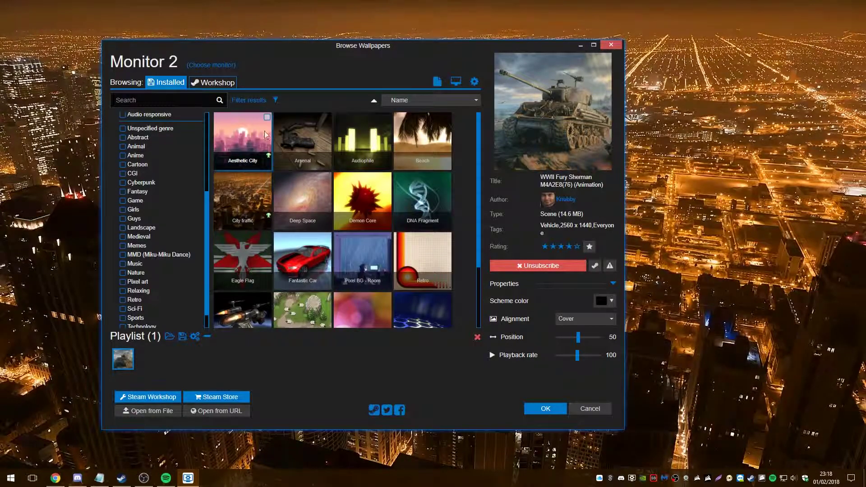
# Switch to Monitor 1 and add WWII Fury Sherman and Aesthetic City to its playlist.
pyautogui.click(455, 81)
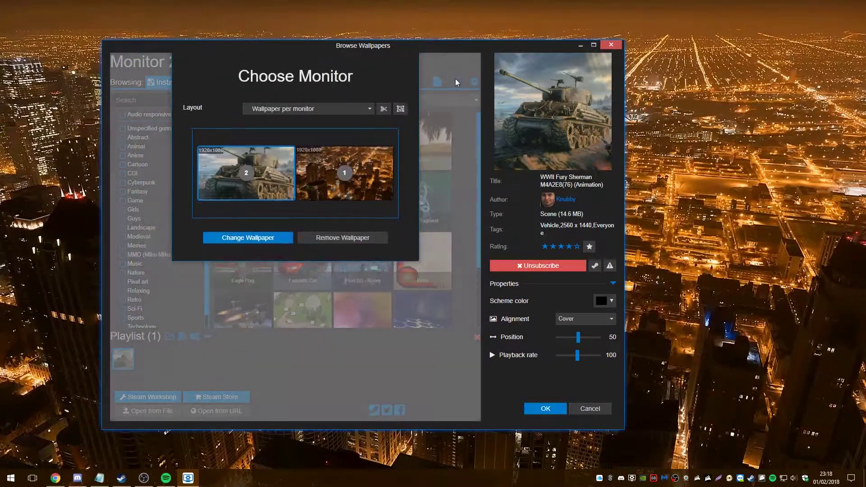
pyautogui.click(372, 178)
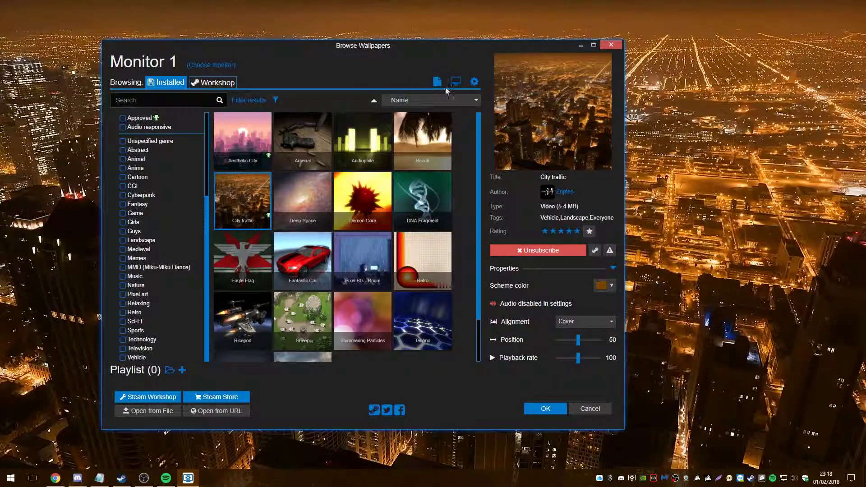
pyautogui.scroll(-1, 323, 307)
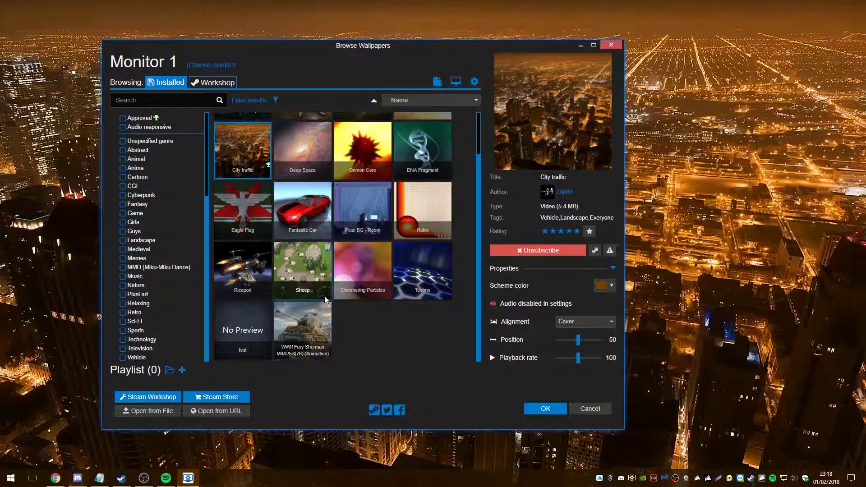
pyautogui.click(327, 306)
pyautogui.scroll(1, 258, 132)
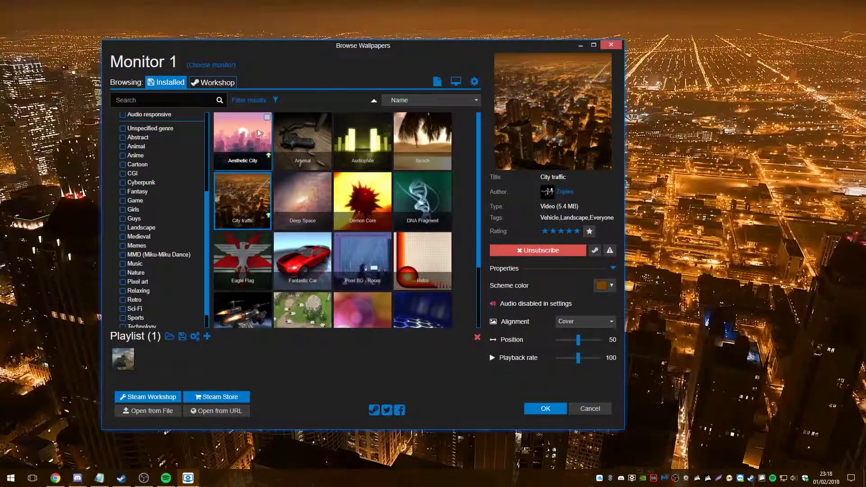
pyautogui.click(267, 117)
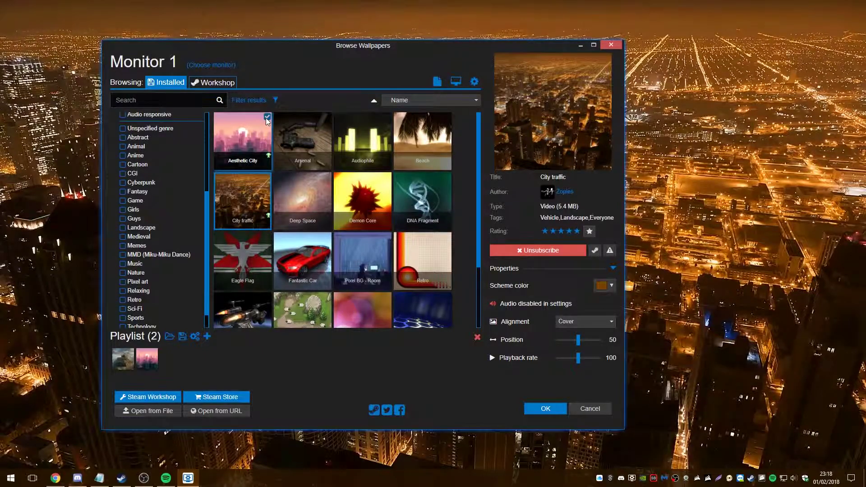
# Set the playlist to Random order, changing wallpaper after 30 minutes, and confirm.
pyautogui.click(195, 338)
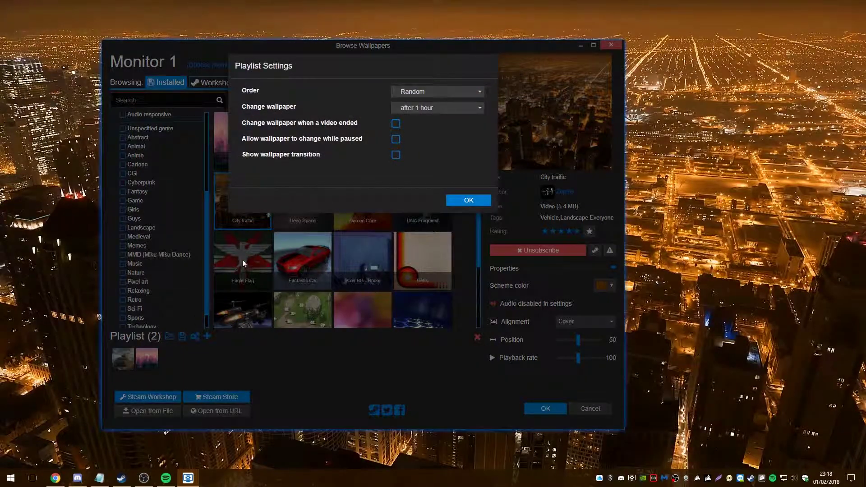
pyautogui.click(413, 91)
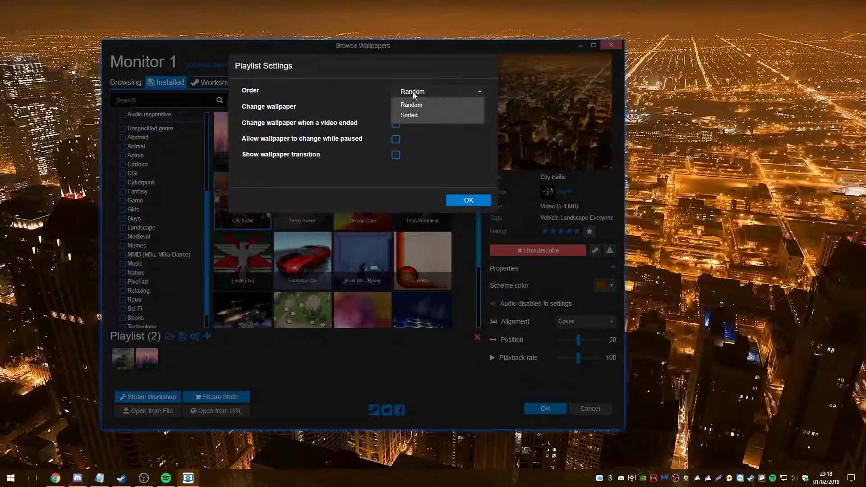
pyautogui.click(413, 91)
pyautogui.click(407, 111)
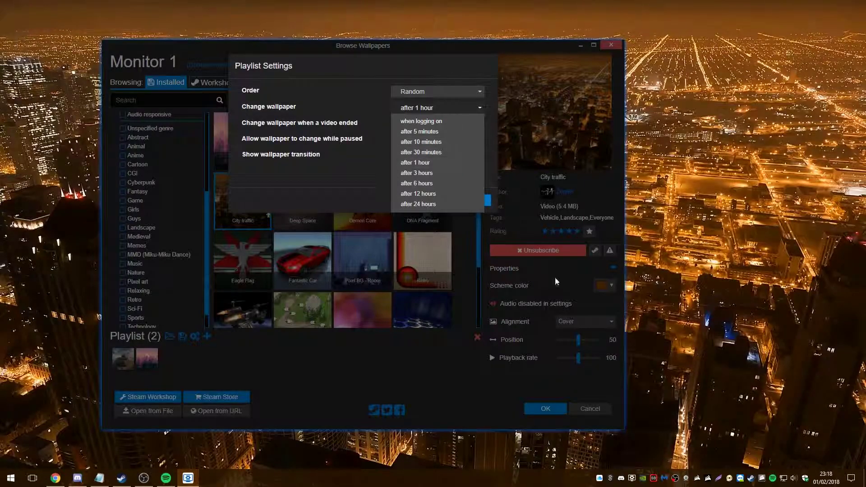
pyautogui.rightClick(632, 478)
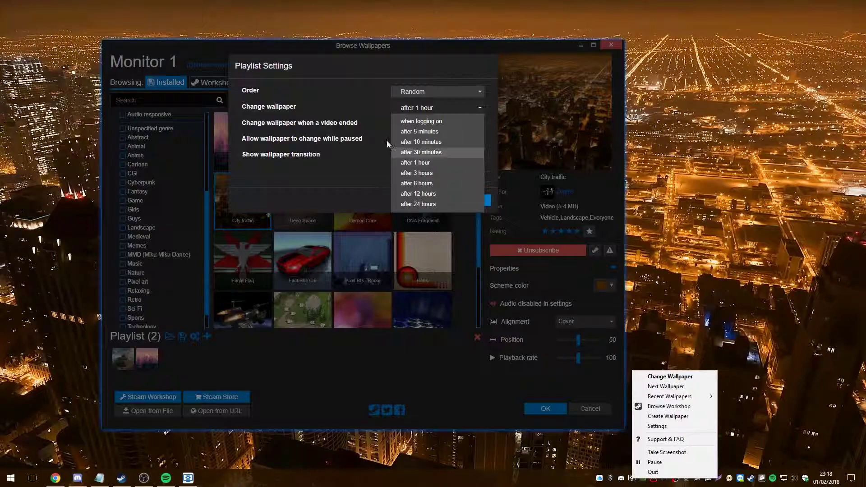
pyautogui.click(346, 146)
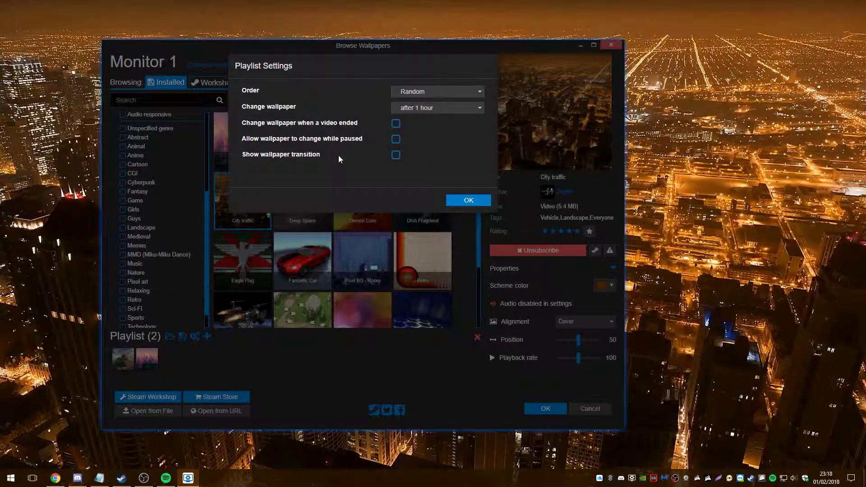
pyautogui.click(440, 106)
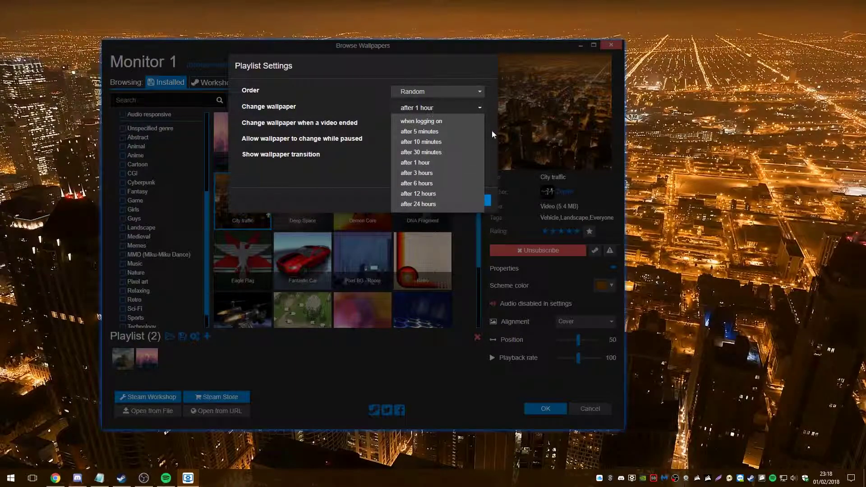
pyautogui.click(424, 152)
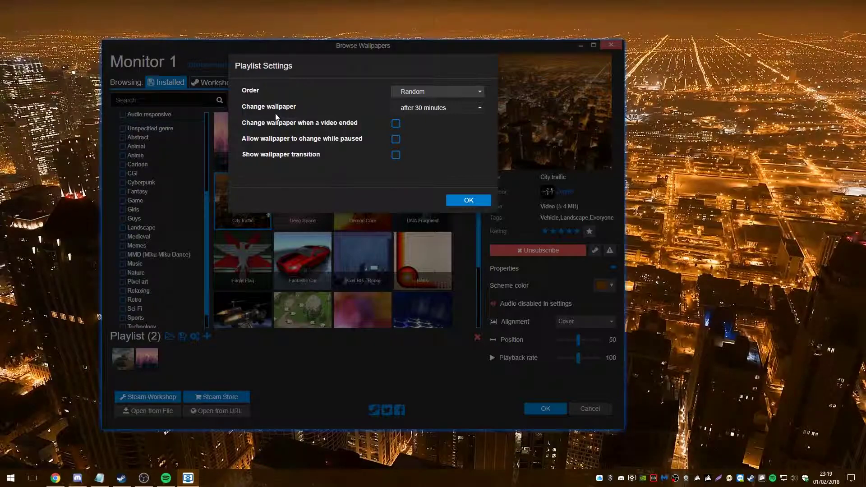
pyautogui.click(461, 198)
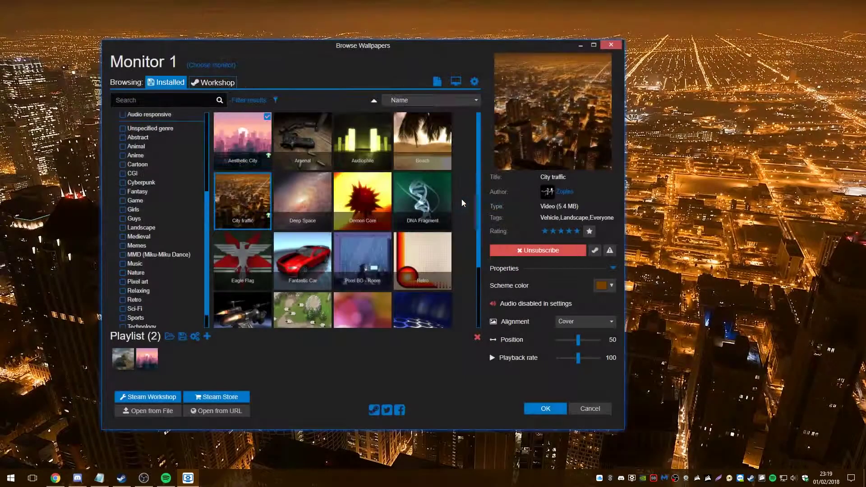
# Add City traffic to the playlist and save the three wallpapers as 'Playlist One'.
pyautogui.click(207, 337)
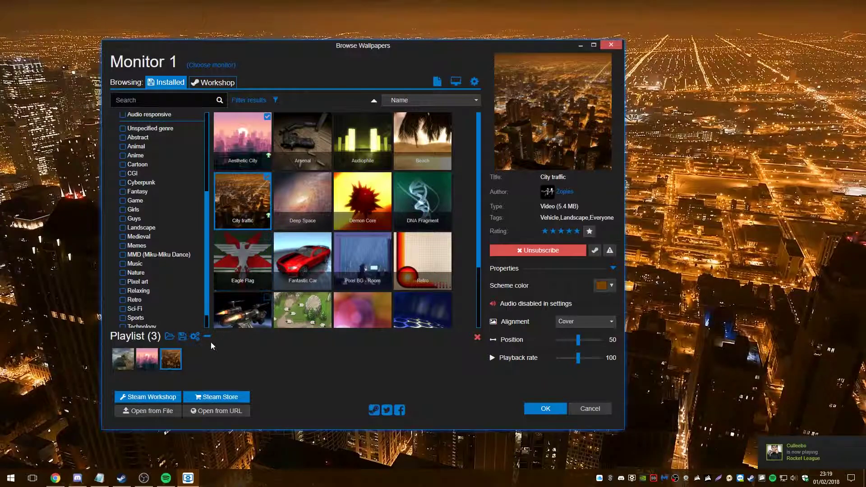
pyautogui.click(180, 337)
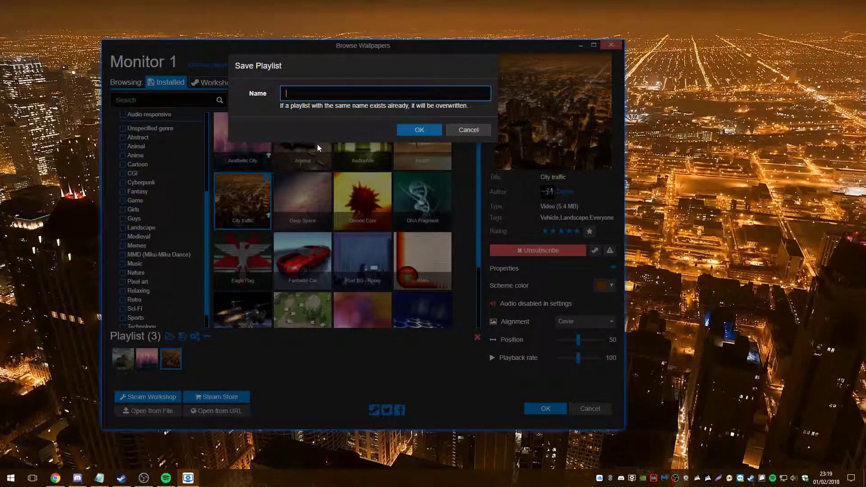
pyautogui.write('Play')
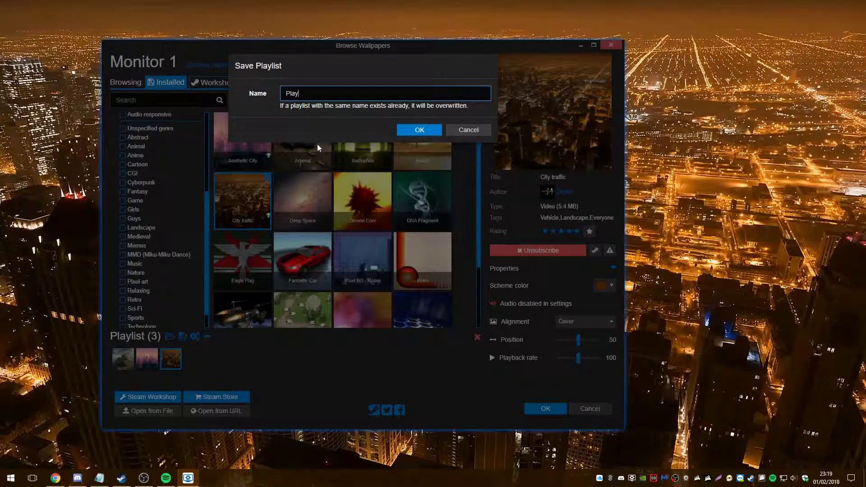
pyautogui.write('list ')
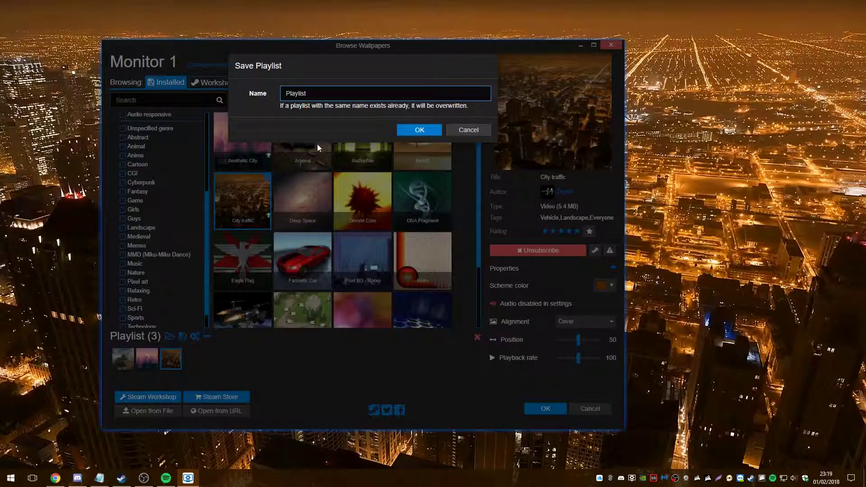
pyautogui.write('One')
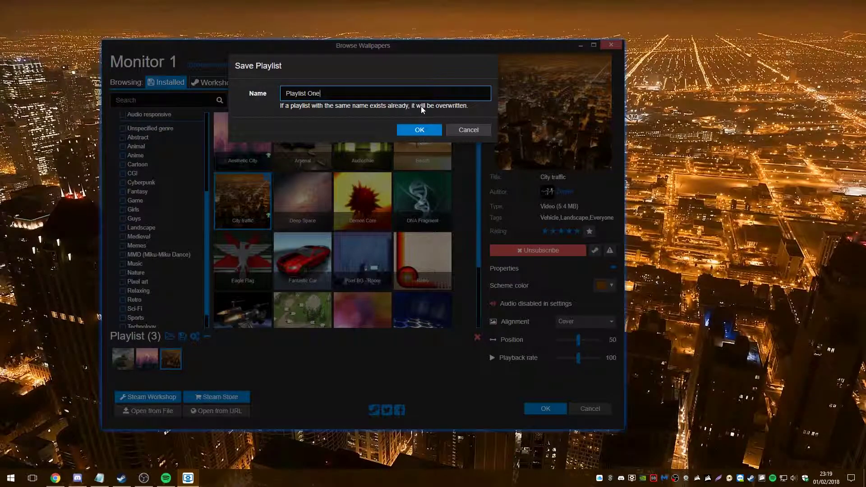
pyautogui.click(419, 129)
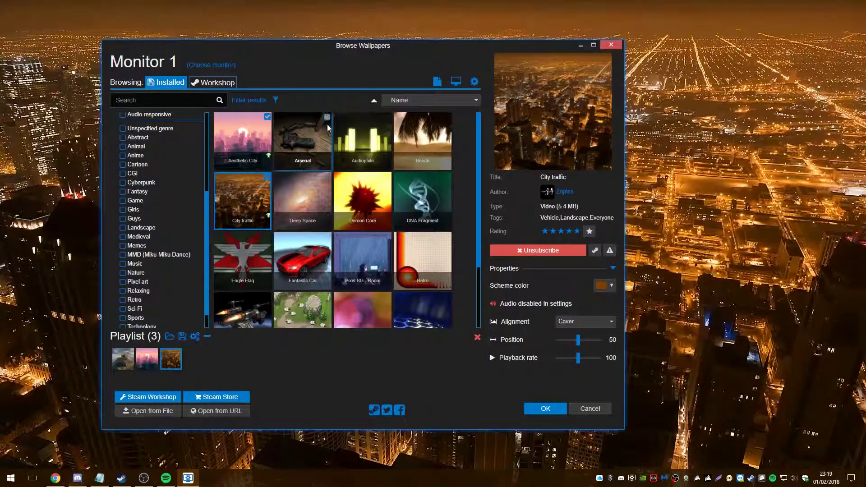
pyautogui.rightClick(632, 478)
# Switch the desktop to the next playlist wallpaper, then browse Most Subscribed Workshop wallpapers.
pyautogui.click(678, 399)
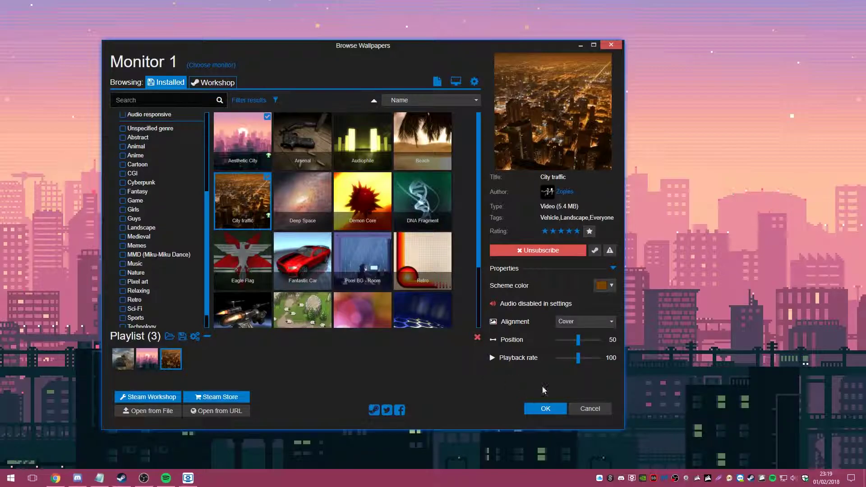
pyautogui.scroll(-3, 412, 300)
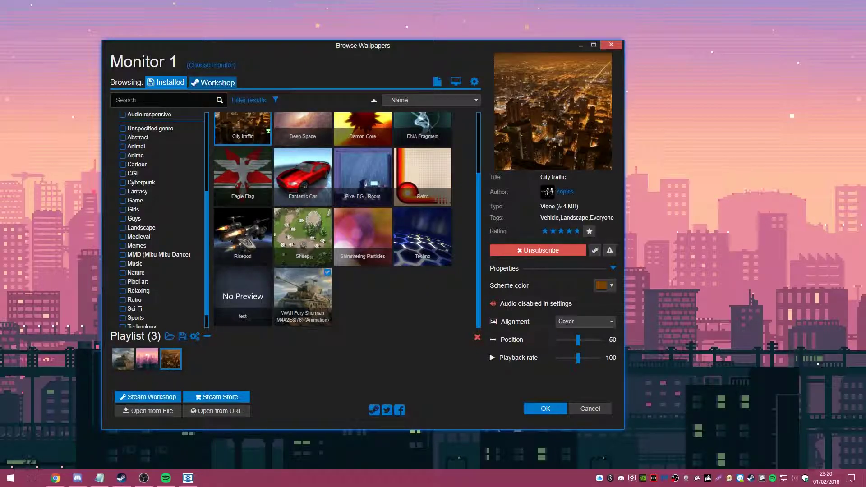
pyautogui.click(195, 82)
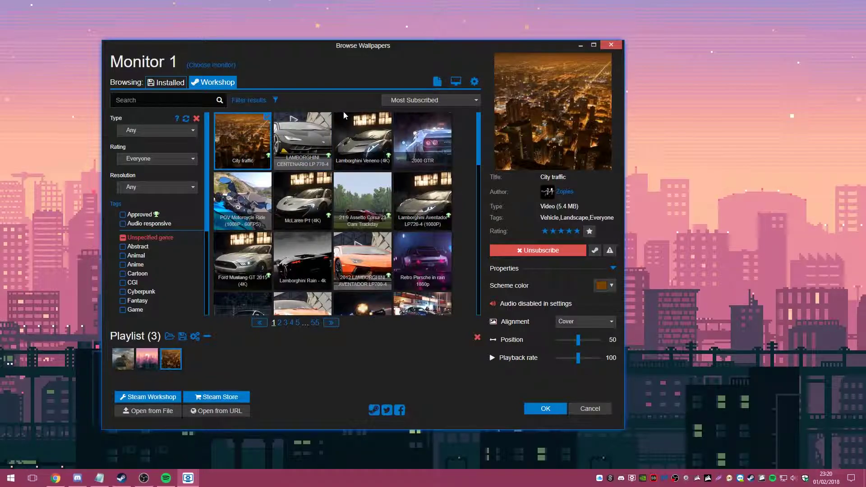
pyautogui.click(438, 82)
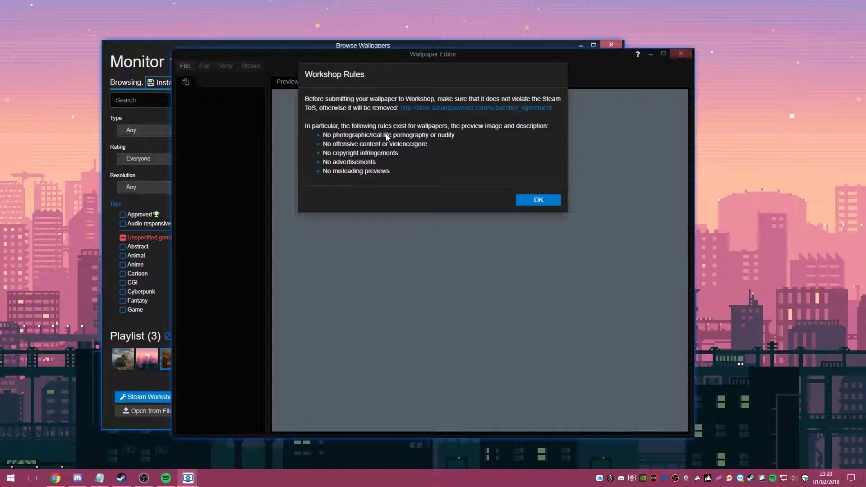
pyautogui.click(537, 204)
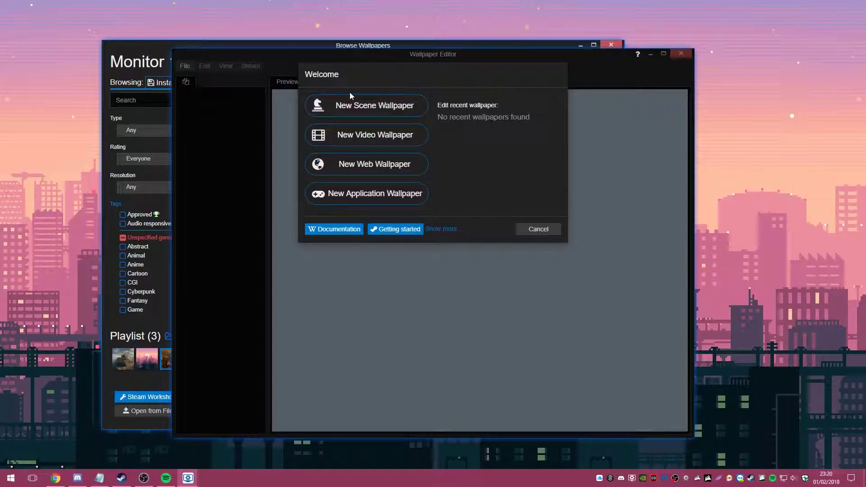
pyautogui.click(345, 138)
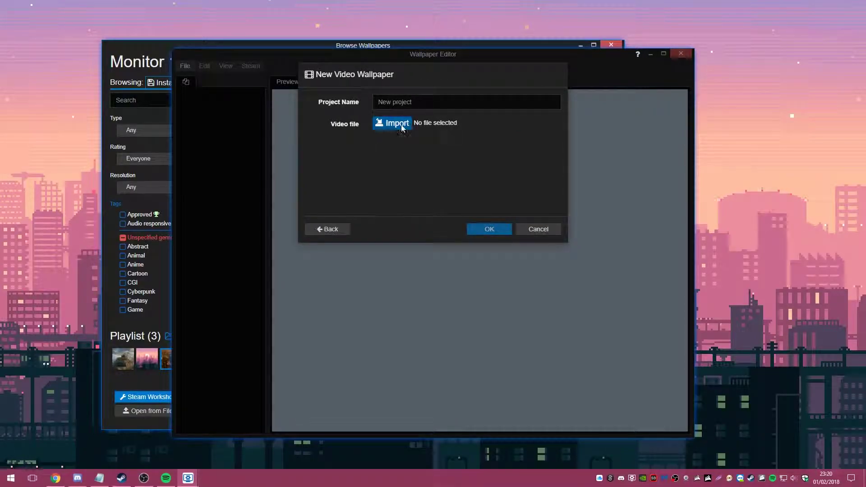
pyautogui.click(401, 126)
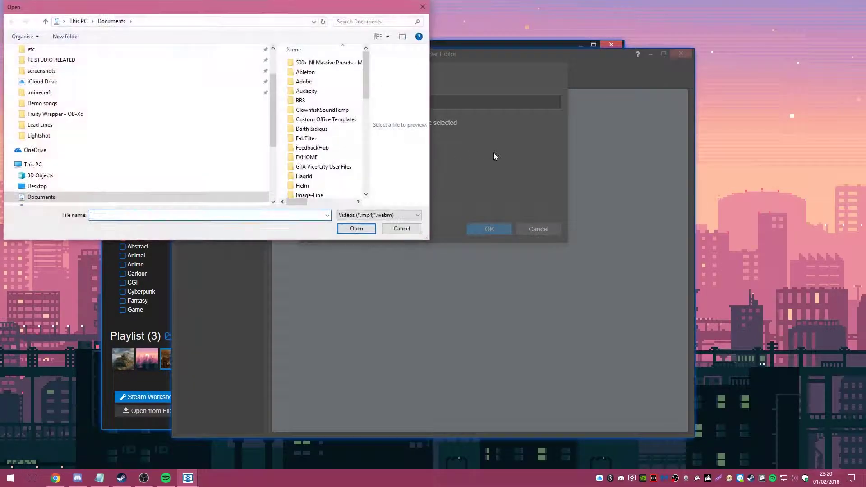
pyautogui.click(401, 228)
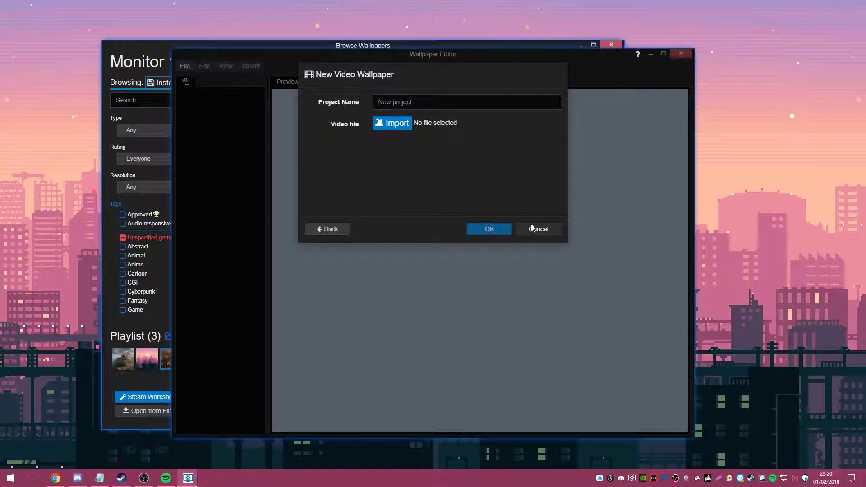
pyautogui.click(532, 228)
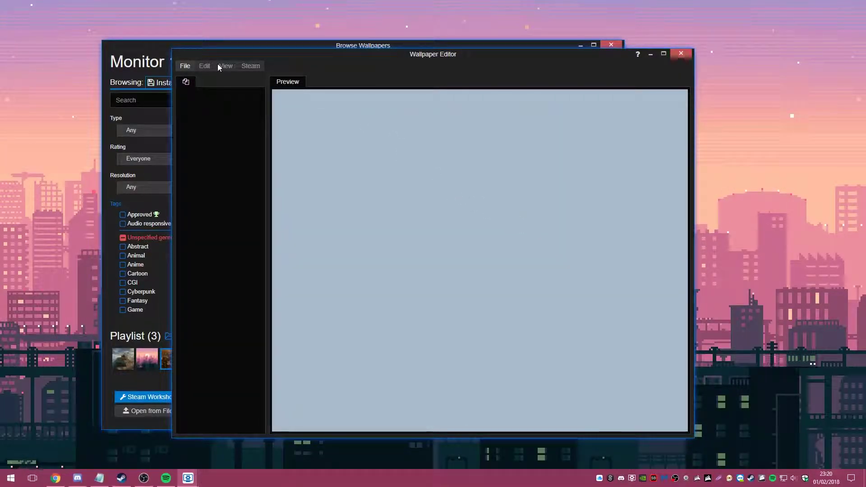
pyautogui.click(680, 52)
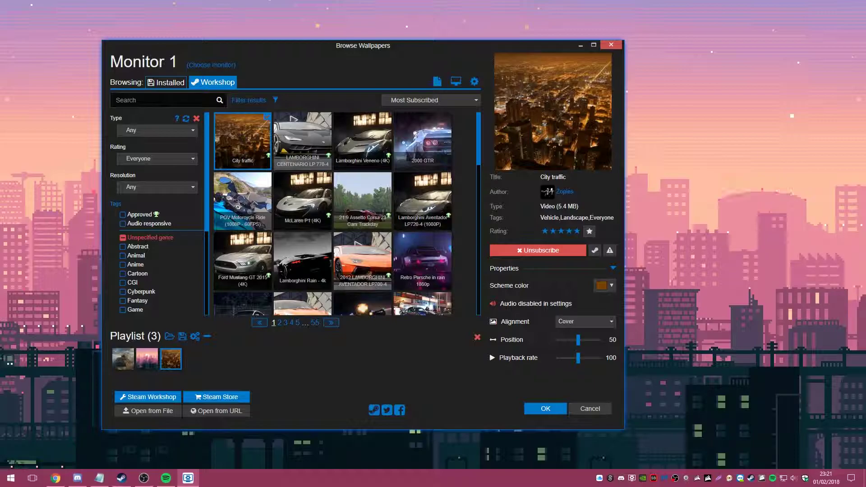
# Search the Workshop for 'studio ghible' and clear the Unspecified genre tag exclusion.
pyautogui.click(116, 100)
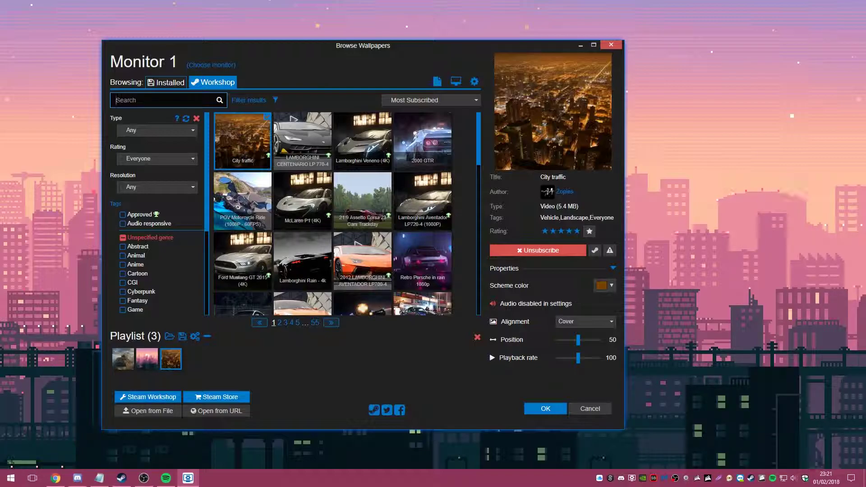
pyautogui.write('studio')
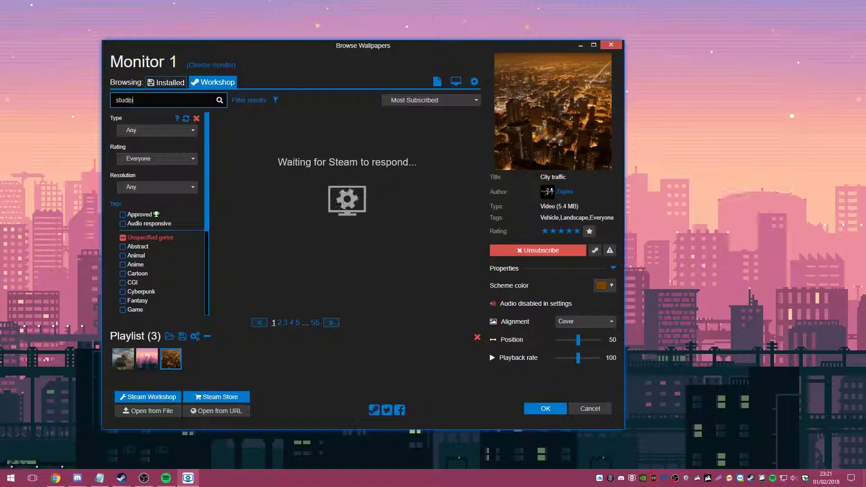
pyautogui.write(' ghible')
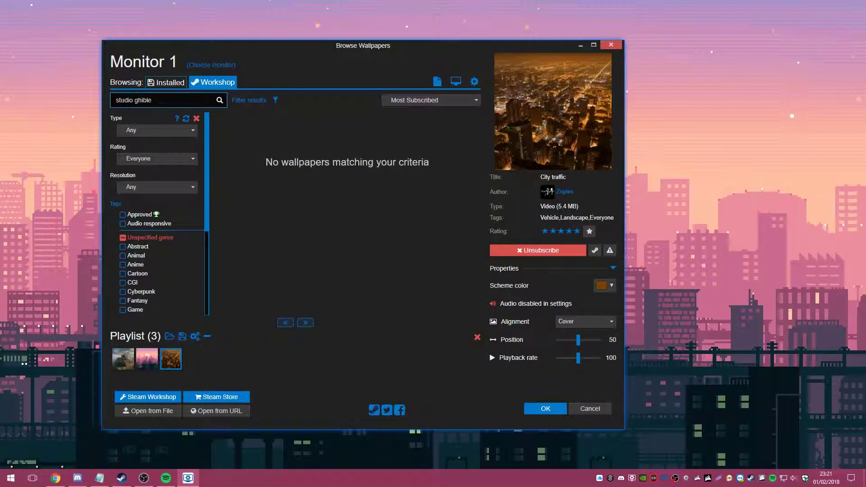
pyautogui.scroll(-3, 116, 257)
pyautogui.click(123, 248)
pyautogui.scroll(3, 123, 248)
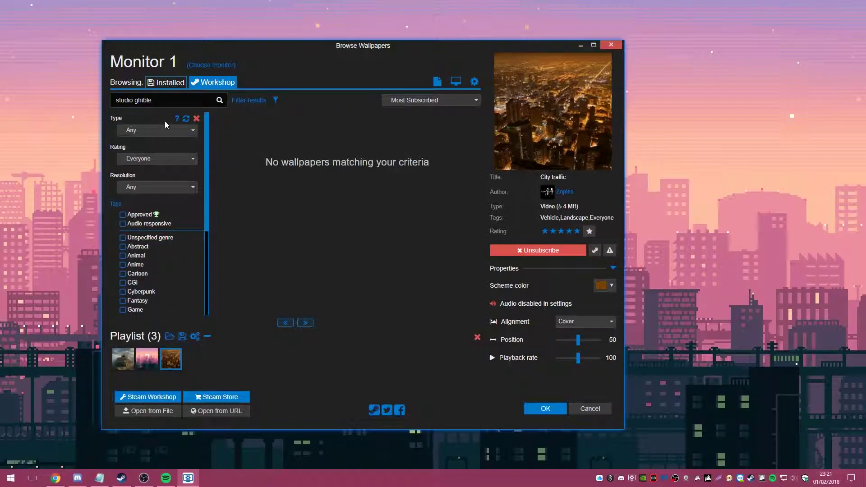
# Replace the Workshop search text with 'totoro' and check the results.
pyautogui.click(136, 99)
pyautogui.write('totoro')
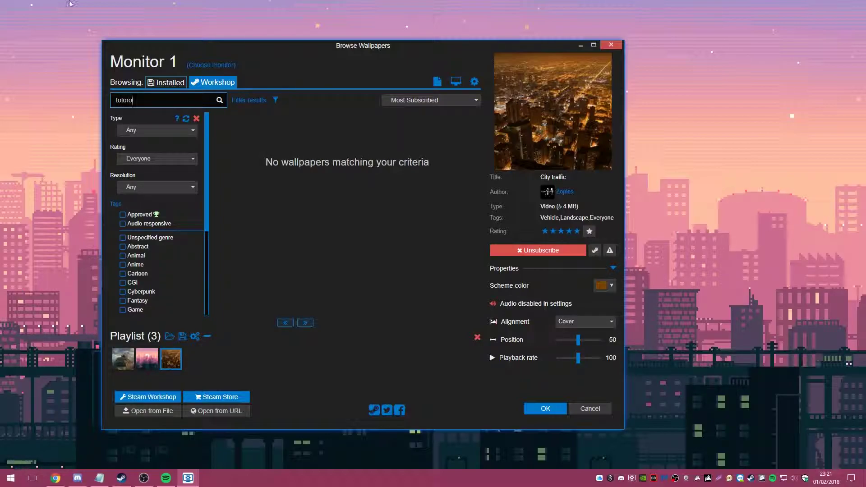
pyautogui.scroll(-2, 166, 208)
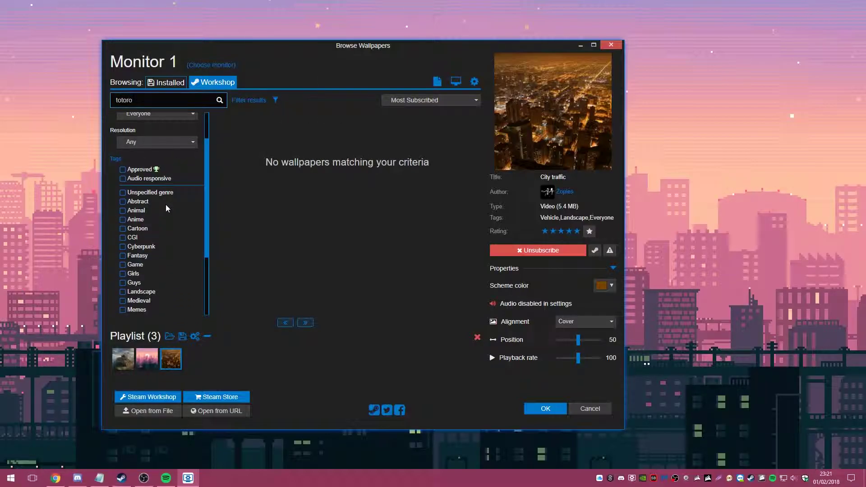
pyautogui.scroll(-4, 144, 209)
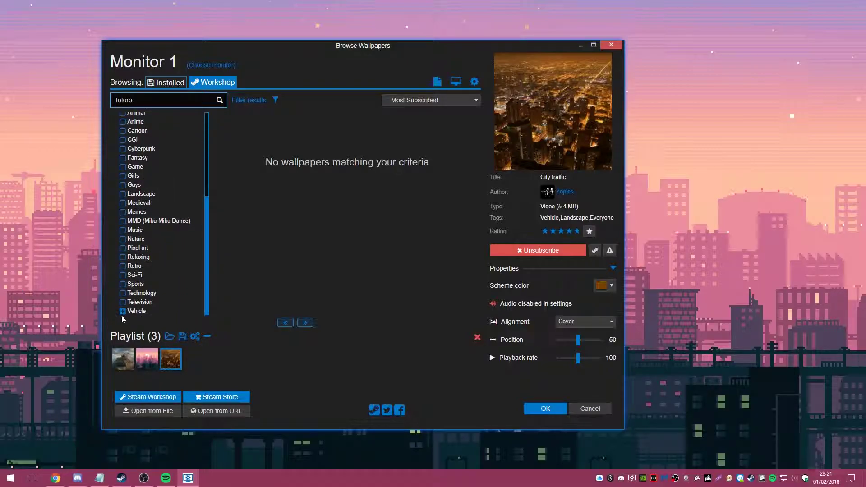
# Drop the Vehicle tag filter, then subscribe to and apply 'Totoro in the rain' as the wallpaper.
pyautogui.click(124, 312)
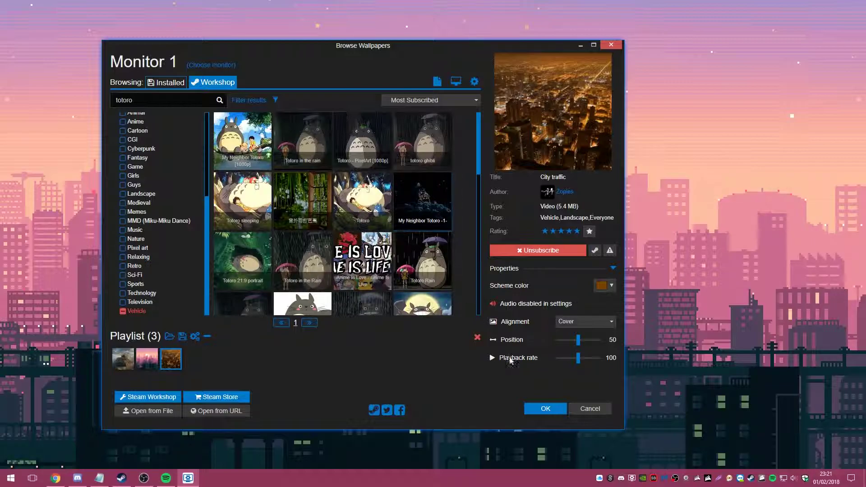
pyautogui.click(596, 46)
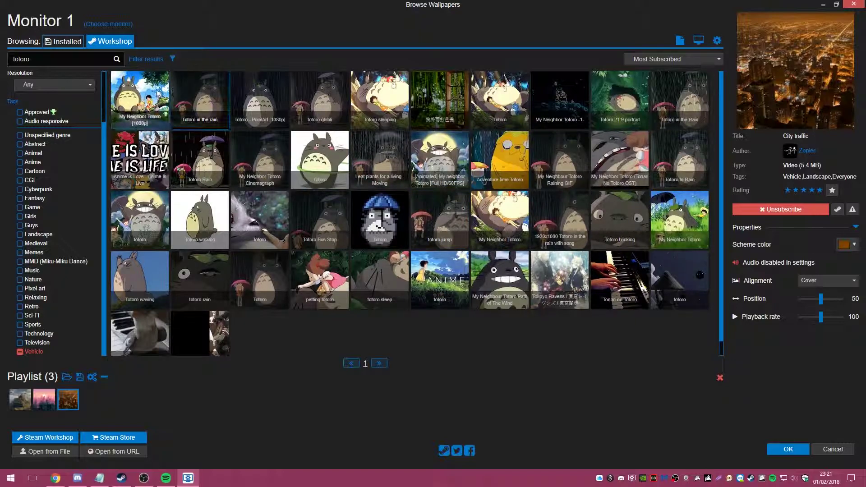
pyautogui.click(194, 86)
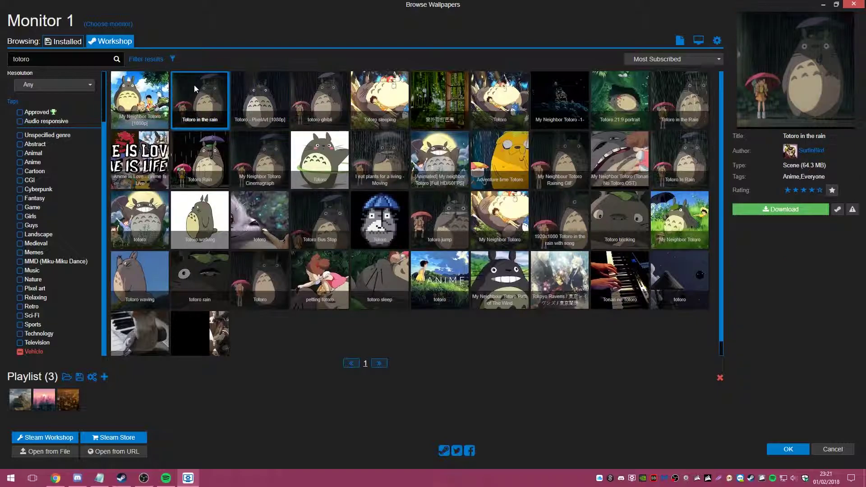
pyautogui.doubleClick(194, 85)
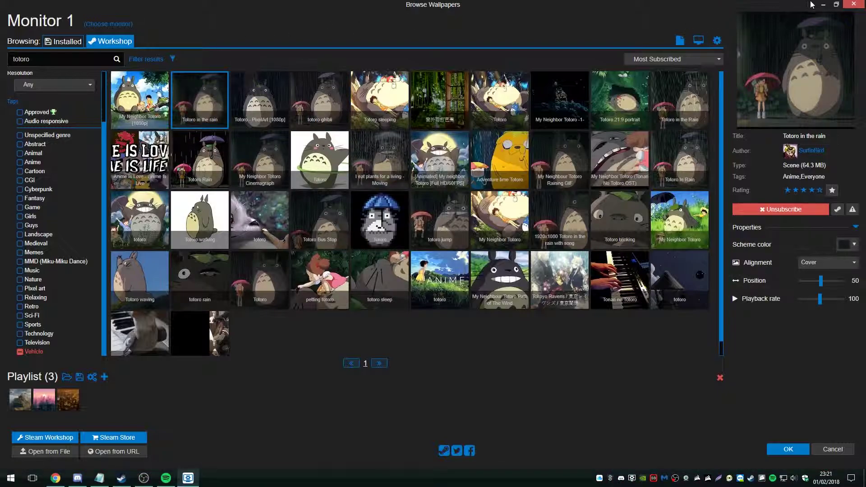
pyautogui.click(829, 4)
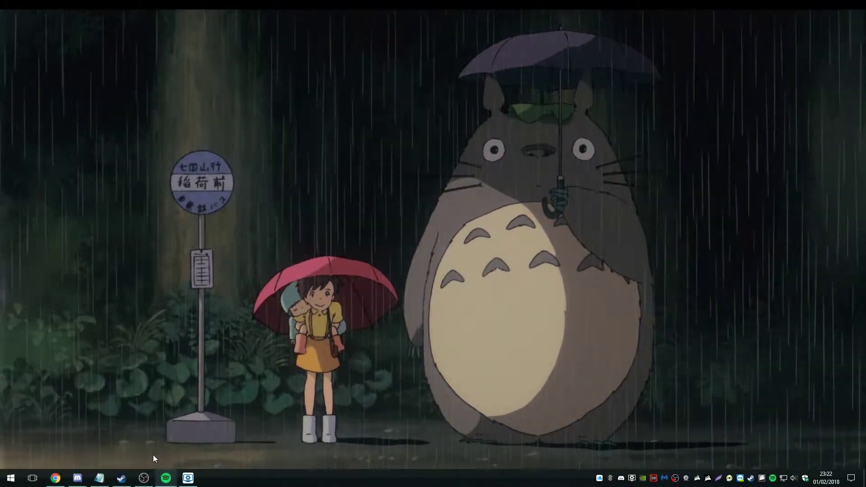
pyautogui.moveTo(147, 477)
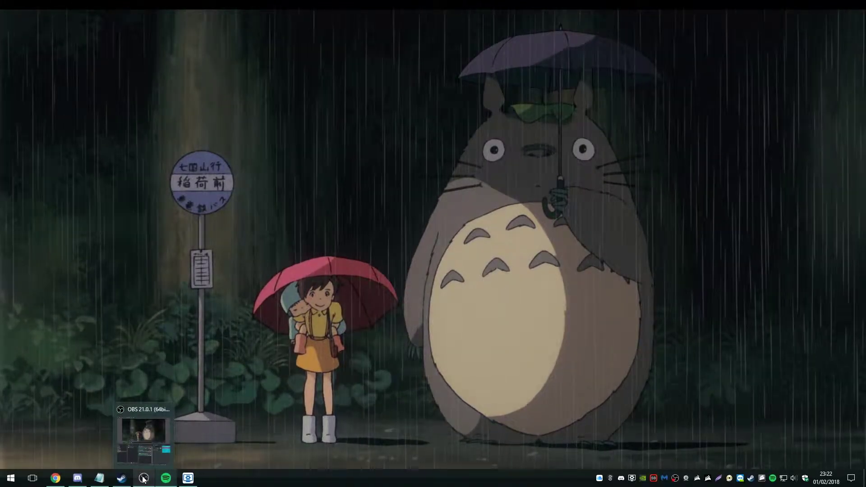